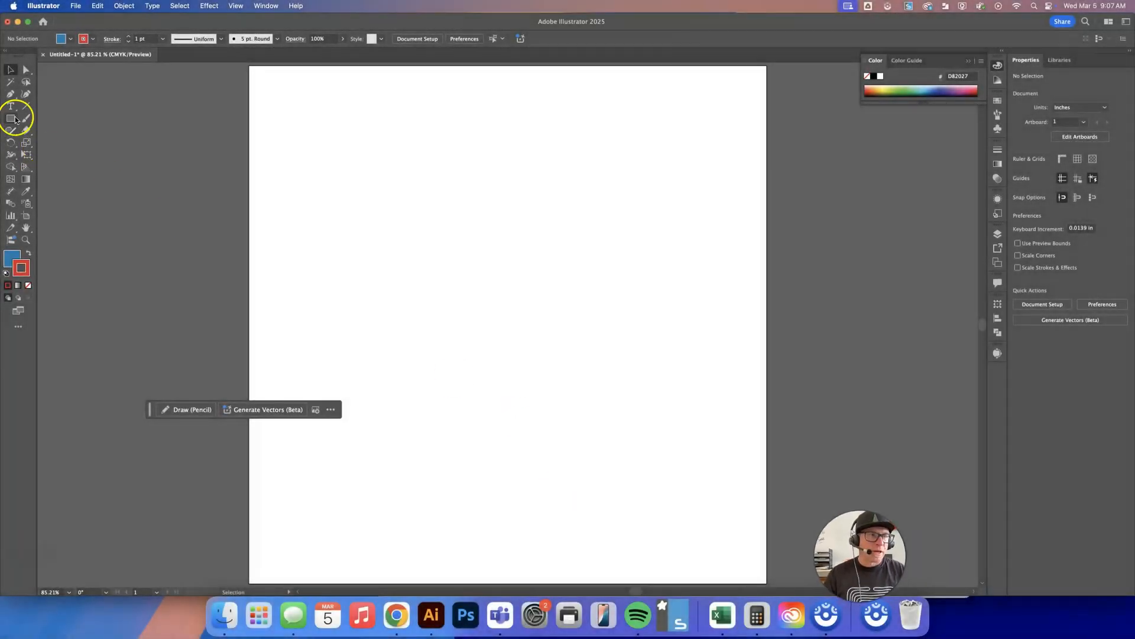
- Draw a blue square about 3.43 in wide and place a copy overlapping its lower-right area
left_click(13, 119)
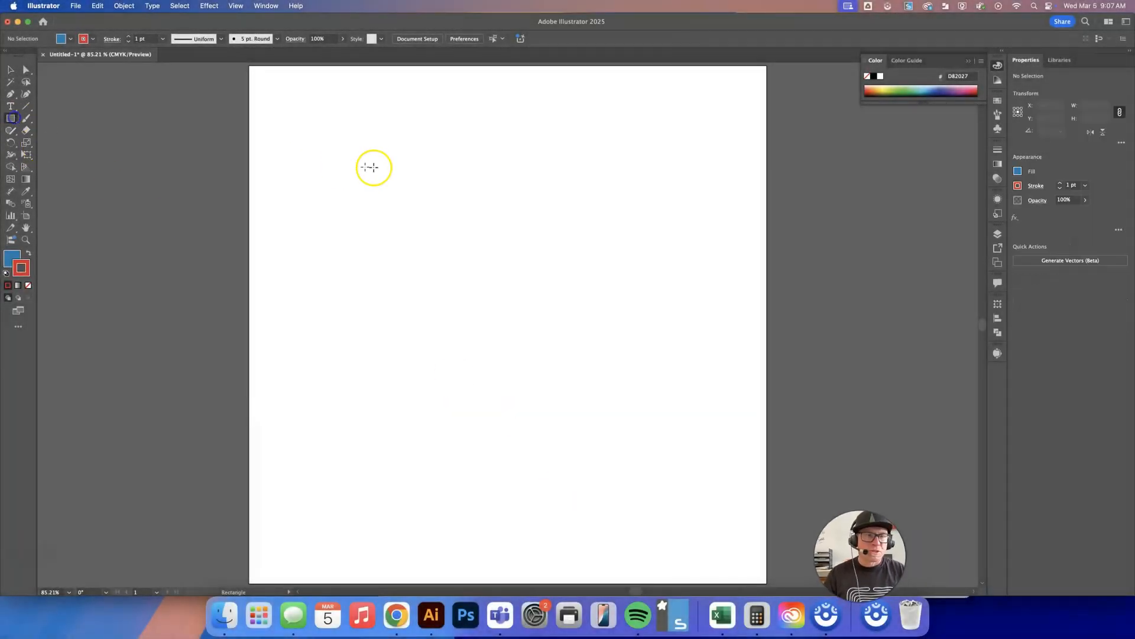
left_click_drag(354, 168, 516, 310)
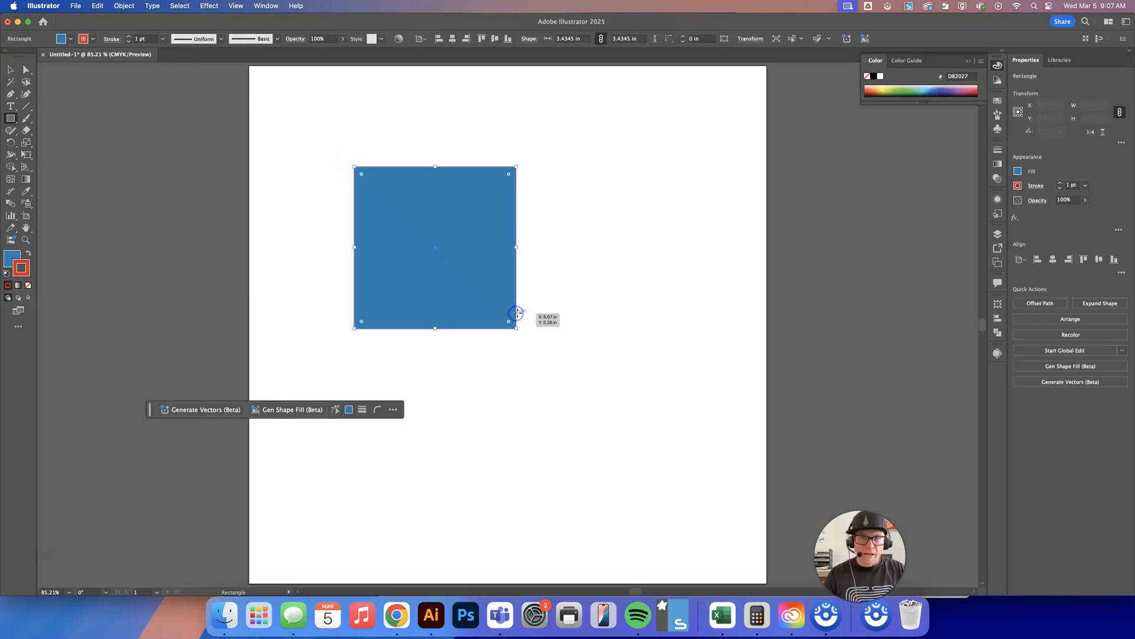
key("v")
left_click_drag(458, 269, 556, 333)
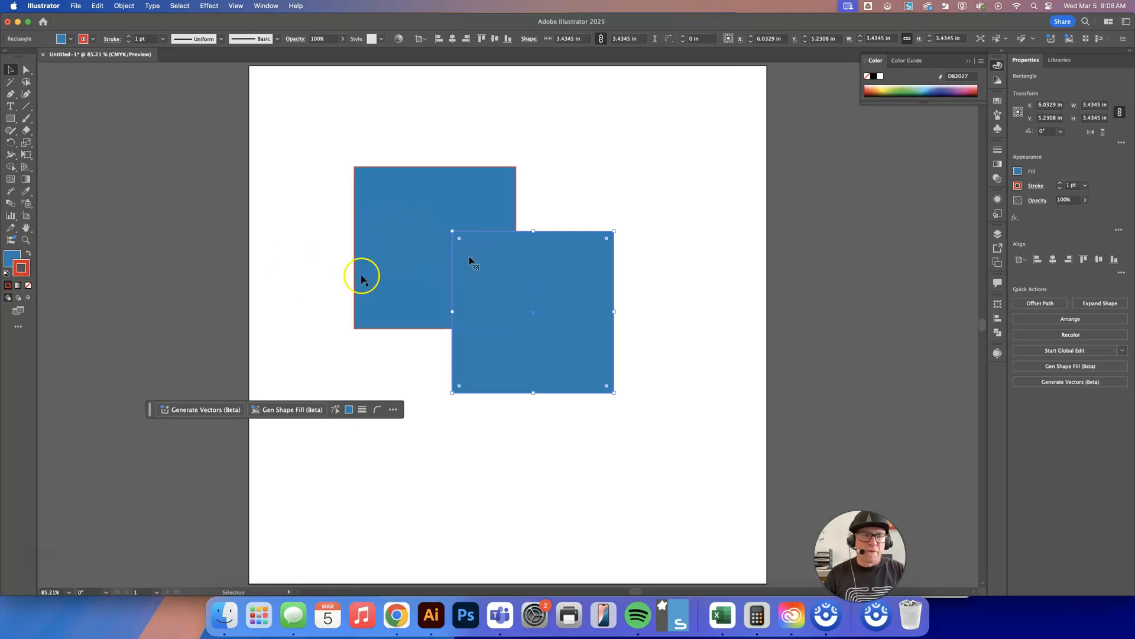
- Swap the copied square's fill and stroke colours to make it red, and shift it slightly upward
left_click(28, 255)
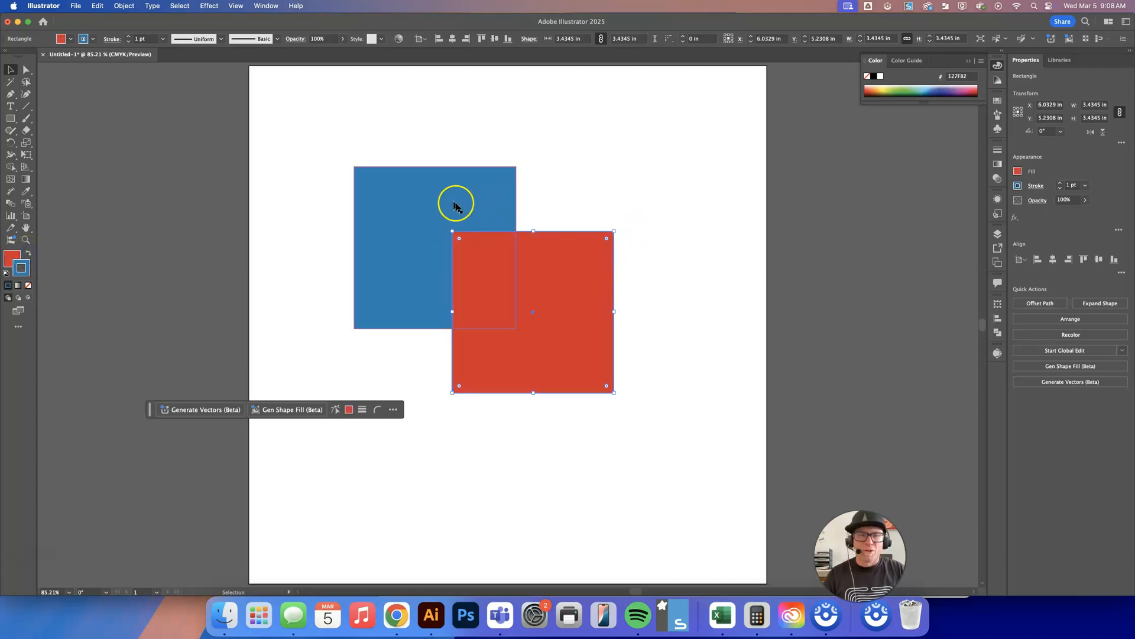
mouse_move(555, 286)
left_mouse_down()
mouse_move(547, 253)
mouse_move(507, 259)
mouse_move(557, 283)
mouse_move(555, 271)
left_mouse_up()
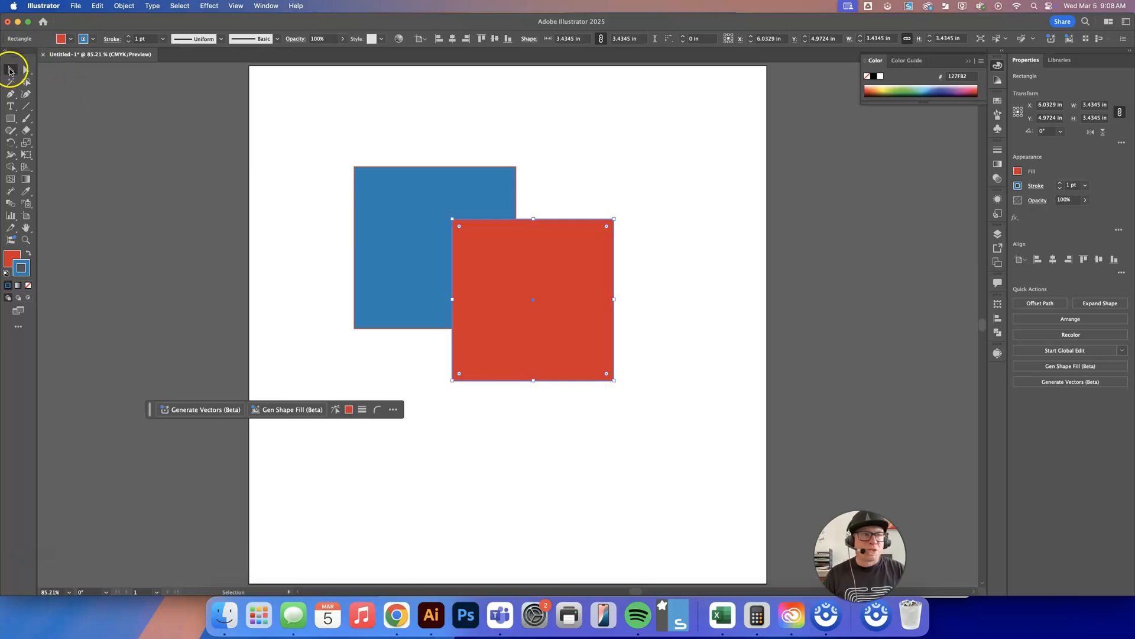
left_click(26, 71)
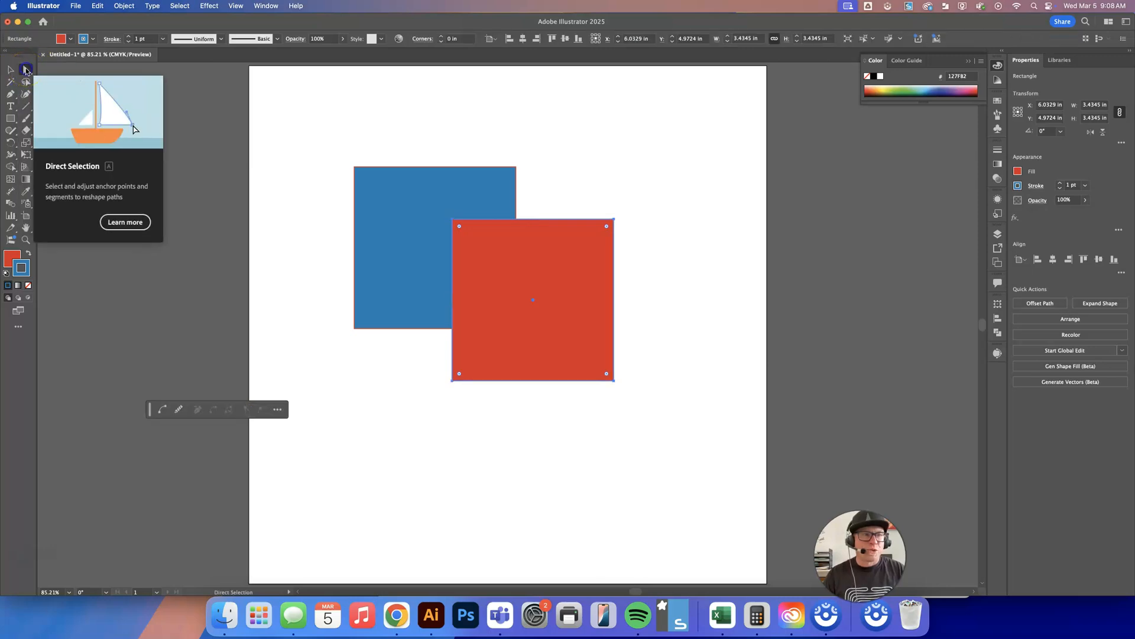
left_click(9, 71)
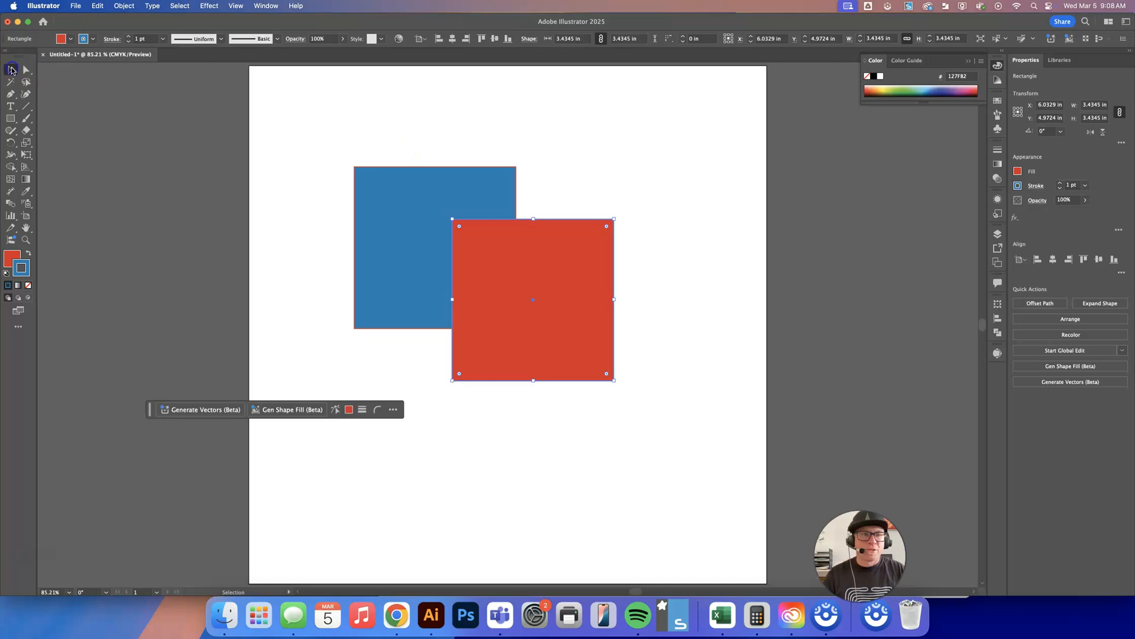
- Move the blue square up and left, away from the red one, and scale it down to about 3.05 in
left_click(430, 208)
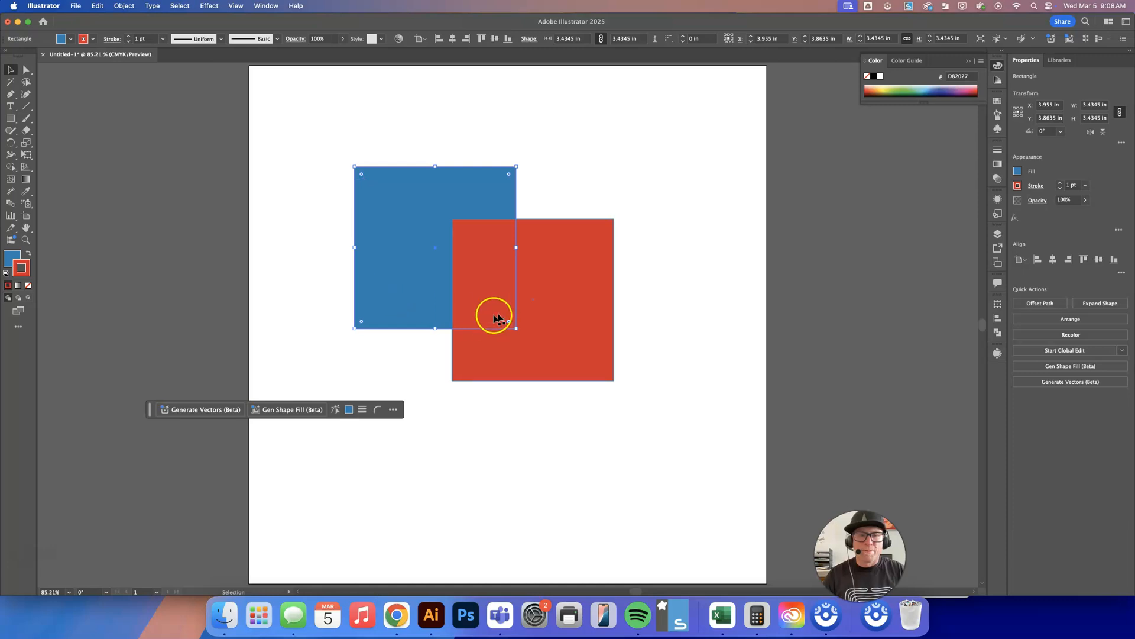
left_click_drag(404, 229, 323, 171)
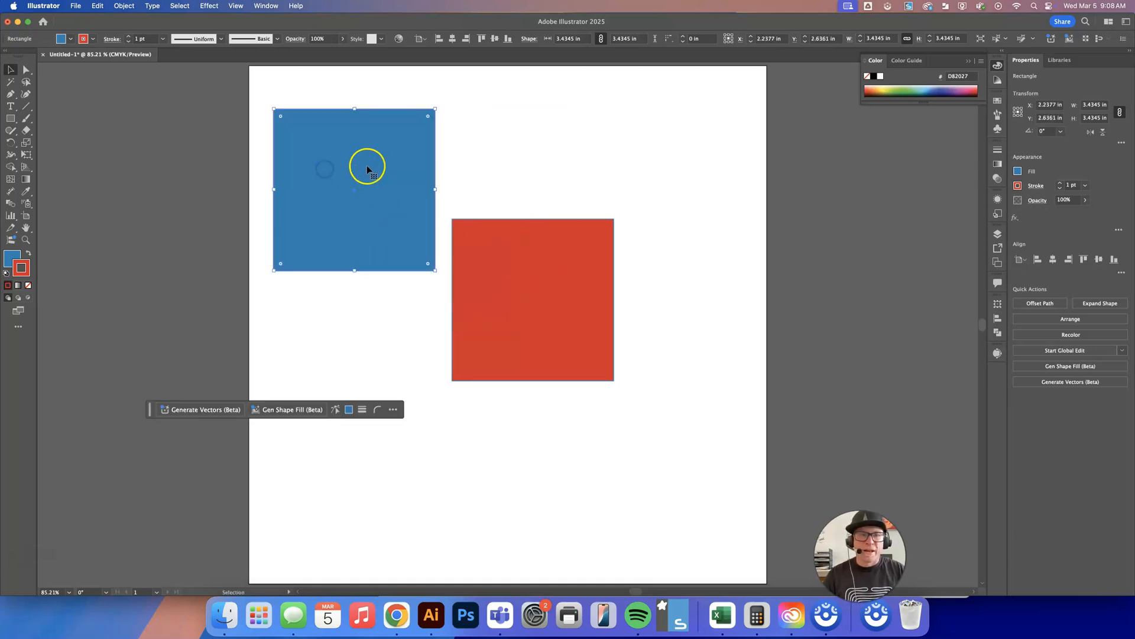
mouse_move(435, 270)
left_mouse_down()
mouse_move(502, 345)
mouse_move(615, 298)
mouse_move(617, 147)
mouse_move(571, 467)
mouse_move(595, 222)
mouse_move(592, 331)
mouse_move(456, 246)
mouse_move(519, 314)
mouse_move(690, 436)
mouse_move(355, 241)
mouse_move(624, 456)
mouse_move(618, 423)
mouse_move(392, 268)
mouse_move(649, 436)
mouse_move(579, 417)
mouse_move(414, 253)
mouse_move(686, 435)
mouse_move(581, 384)
mouse_move(408, 233)
mouse_move(767, 498)
mouse_move(593, 354)
mouse_move(421, 236)
mouse_move(470, 266)
mouse_move(439, 250)
left_mouse_up()
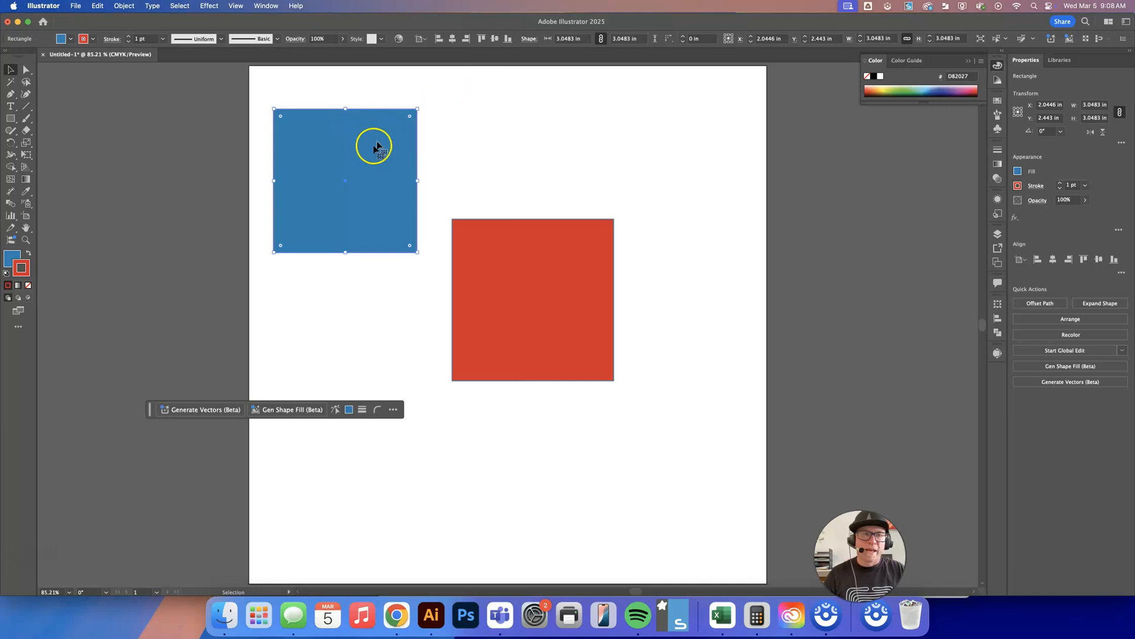
mouse_move(370, 156)
left_mouse_down()
mouse_move(426, 136)
mouse_move(368, 160)
left_mouse_up()
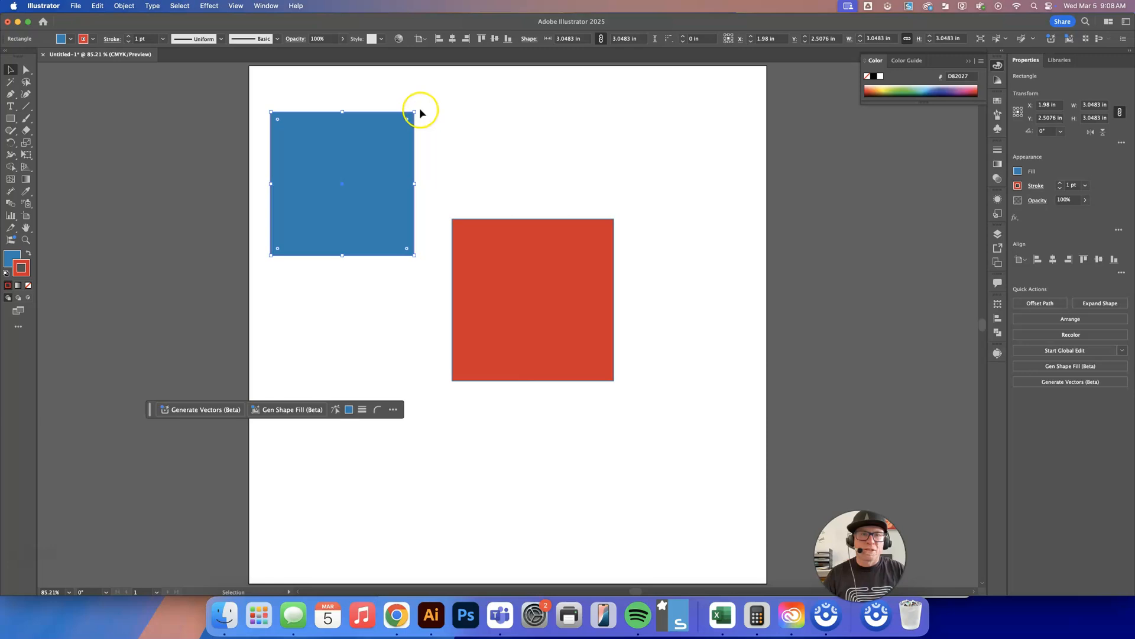
- Rotate the blue square to 270° and move it so its lower-right corner overlaps the red square
left_click_drag(420, 108, 450, 201)
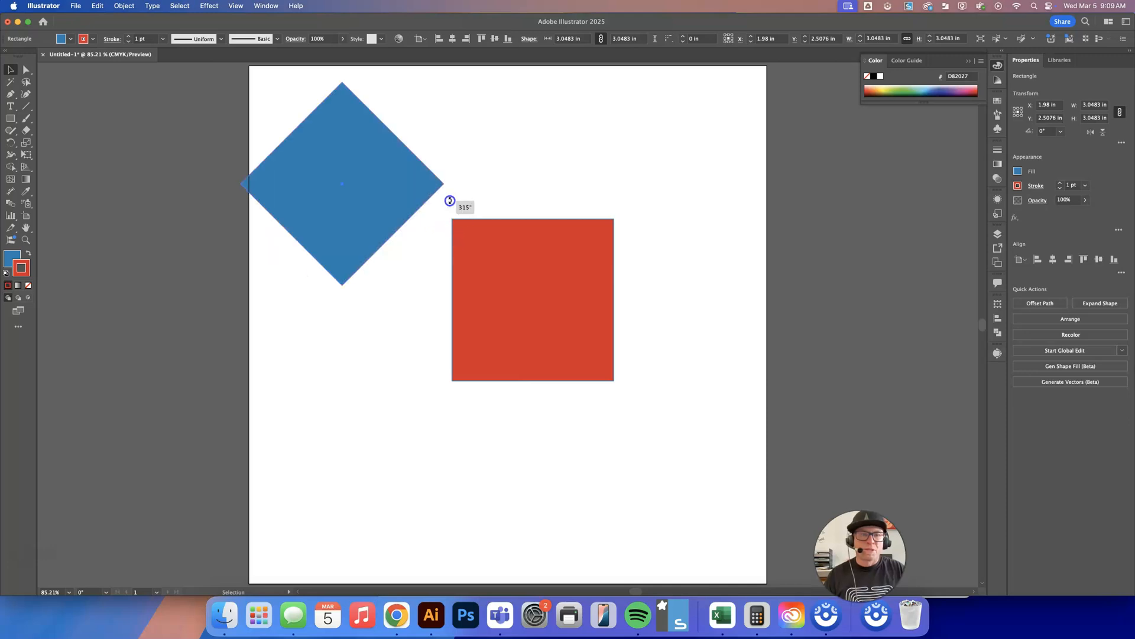
left_click_drag(451, 138, 432, 239)
left_click_drag(280, 235, 377, 222)
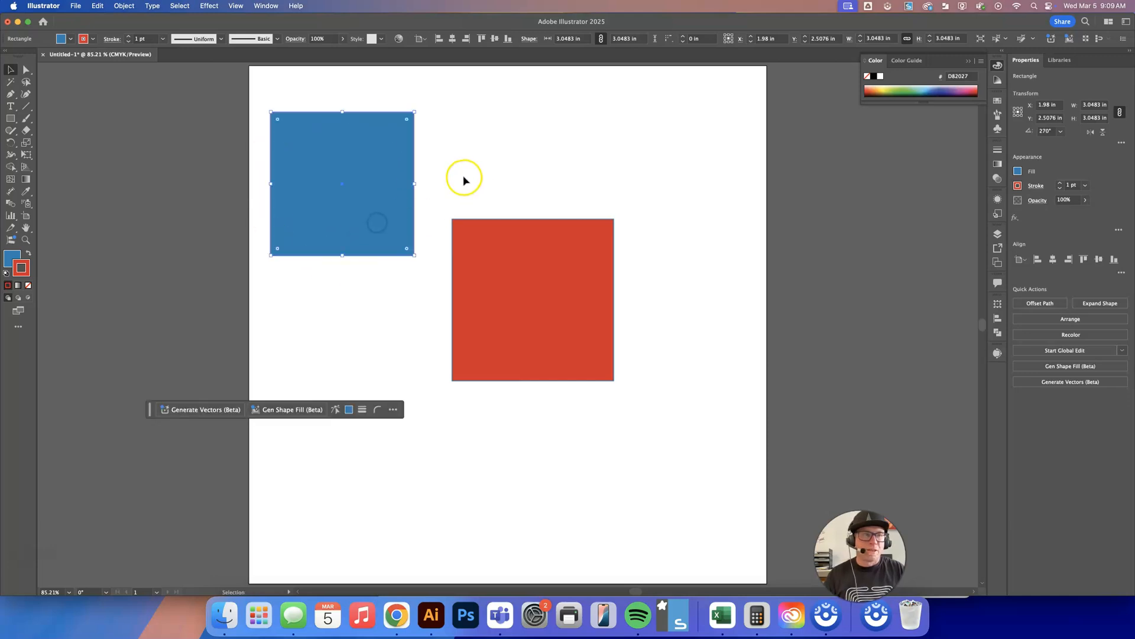
left_click_drag(376, 165, 425, 180)
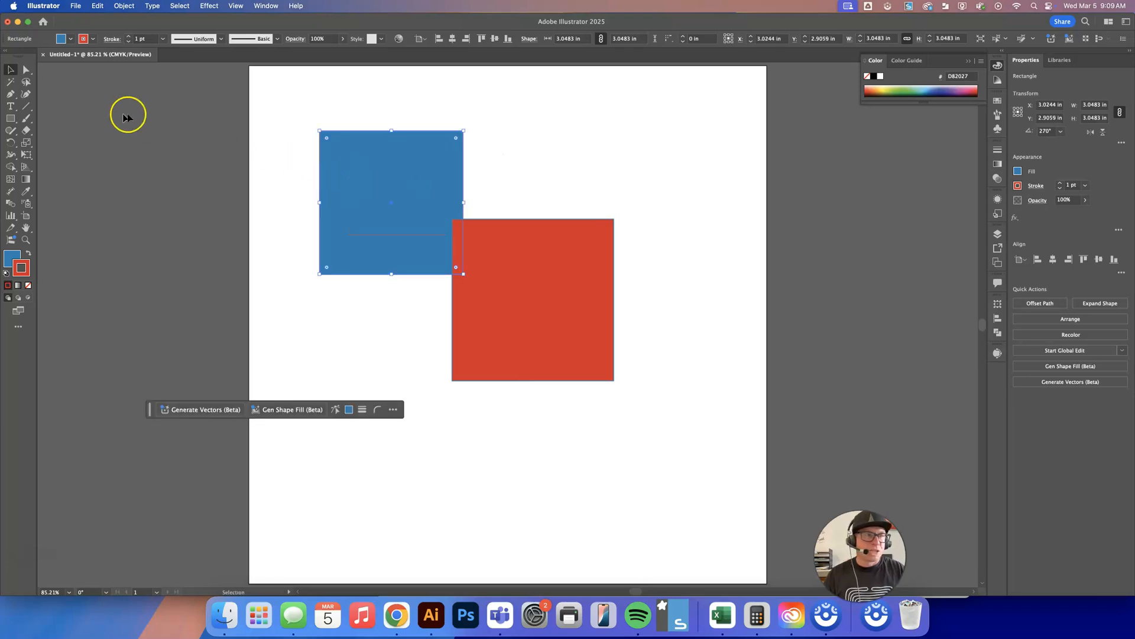
- Shift the whole blue square slightly down and right with the Direct Selection tool
left_click(25, 70)
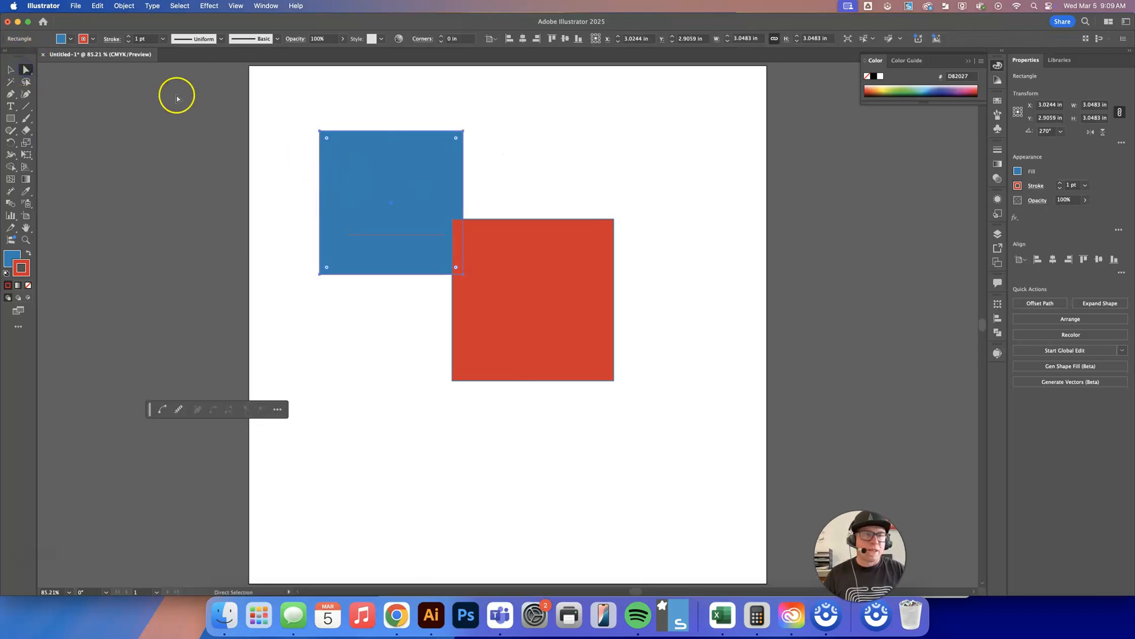
left_click(262, 97)
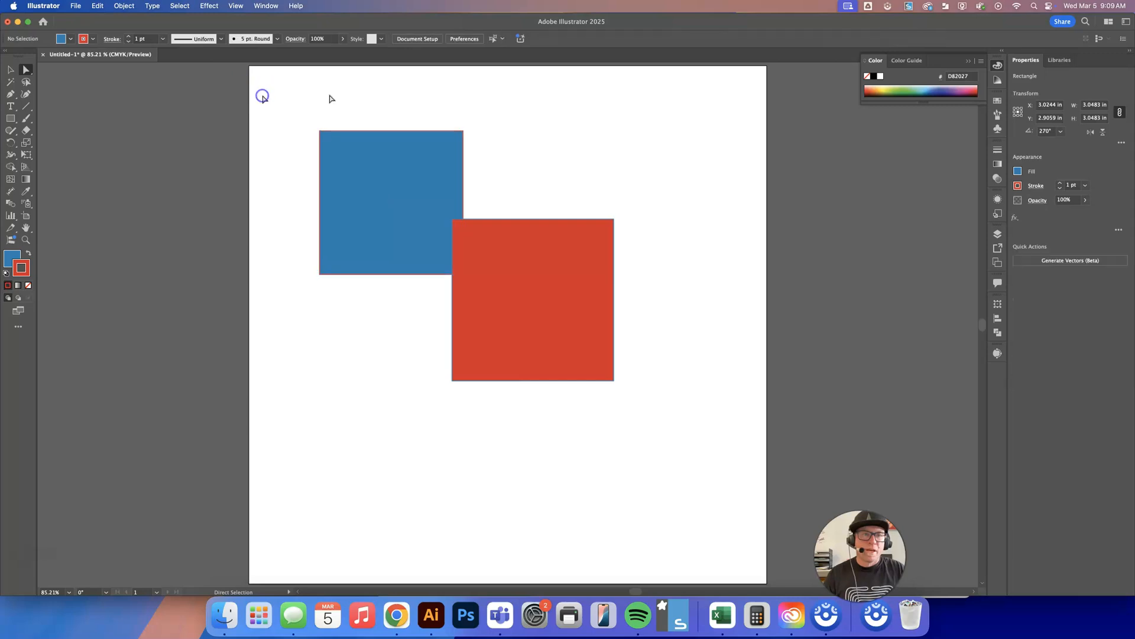
left_click(372, 172)
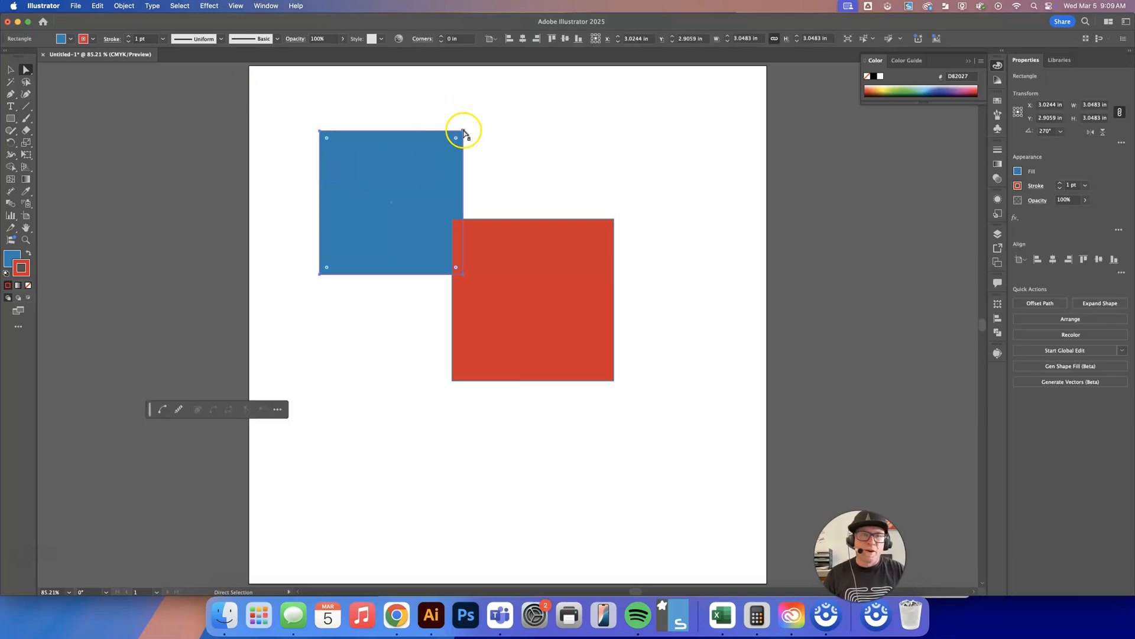
left_click_drag(464, 131, 485, 147)
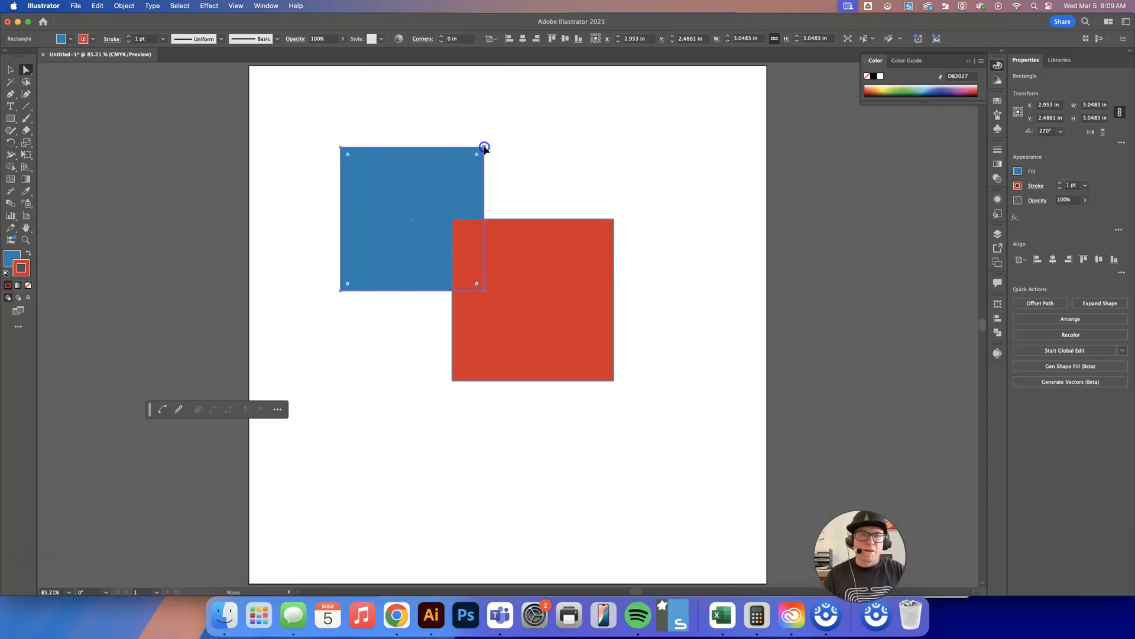
- Pull the blue square's upper-right anchor point outward and up, and raise its top edge slightly
left_click(485, 148)
left_click(486, 150)
left_click_drag(485, 150, 526, 159)
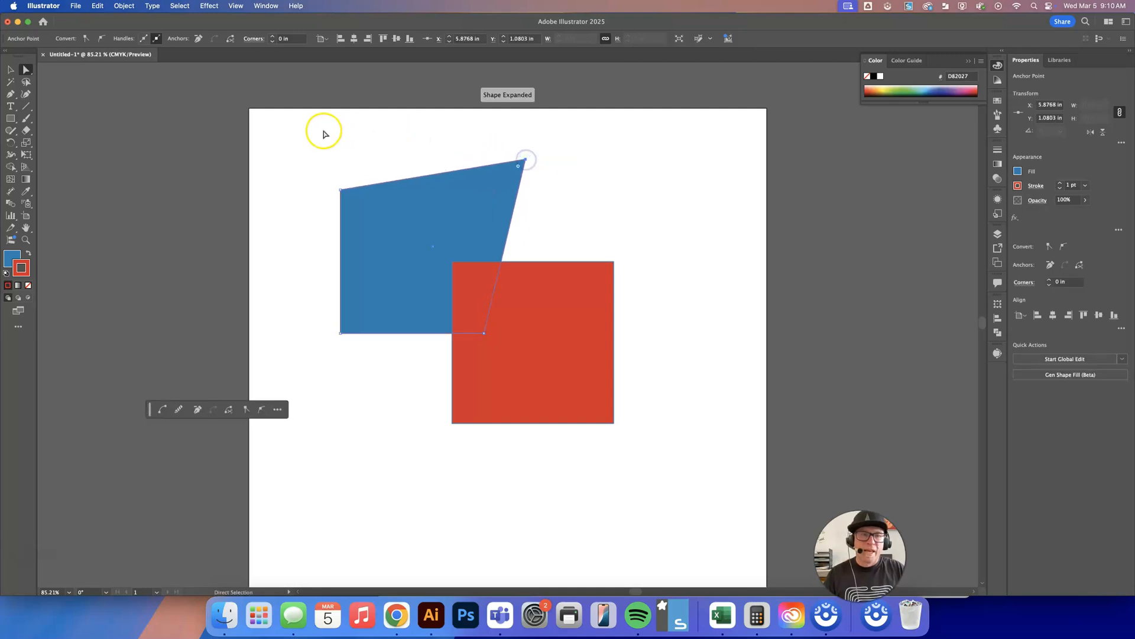
left_click_drag(324, 177, 590, 208)
mouse_move(491, 170)
left_mouse_down()
mouse_move(452, 149)
mouse_move(388, 167)
mouse_move(434, 178)
mouse_move(587, 163)
mouse_move(627, 178)
mouse_move(477, 149)
mouse_move(396, 201)
mouse_move(405, 215)
mouse_move(497, 156)
left_mouse_up()
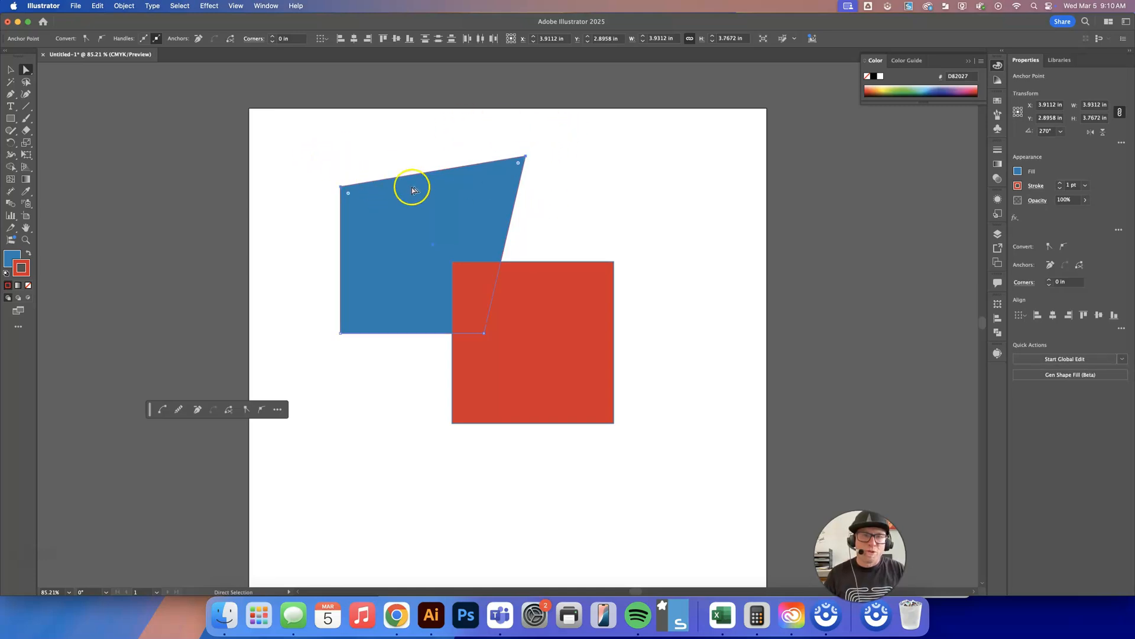
- Round the blue shape's two upper corners to a radius of about 0.65 in and move it up and left
left_click_drag(349, 197, 372, 209)
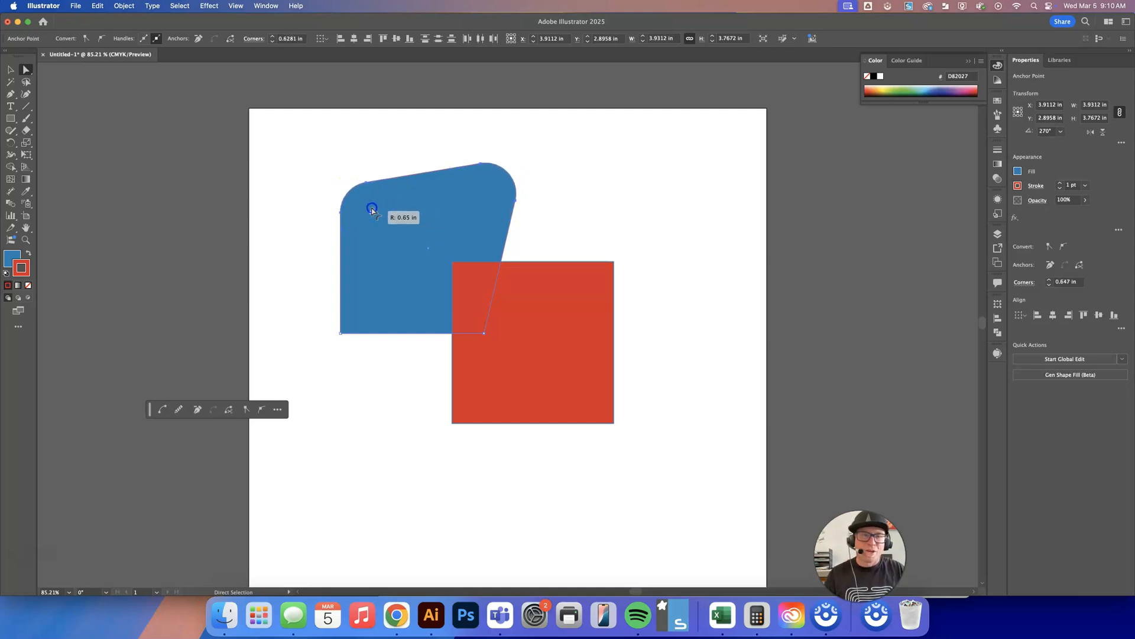
left_click_drag(429, 231, 371, 201)
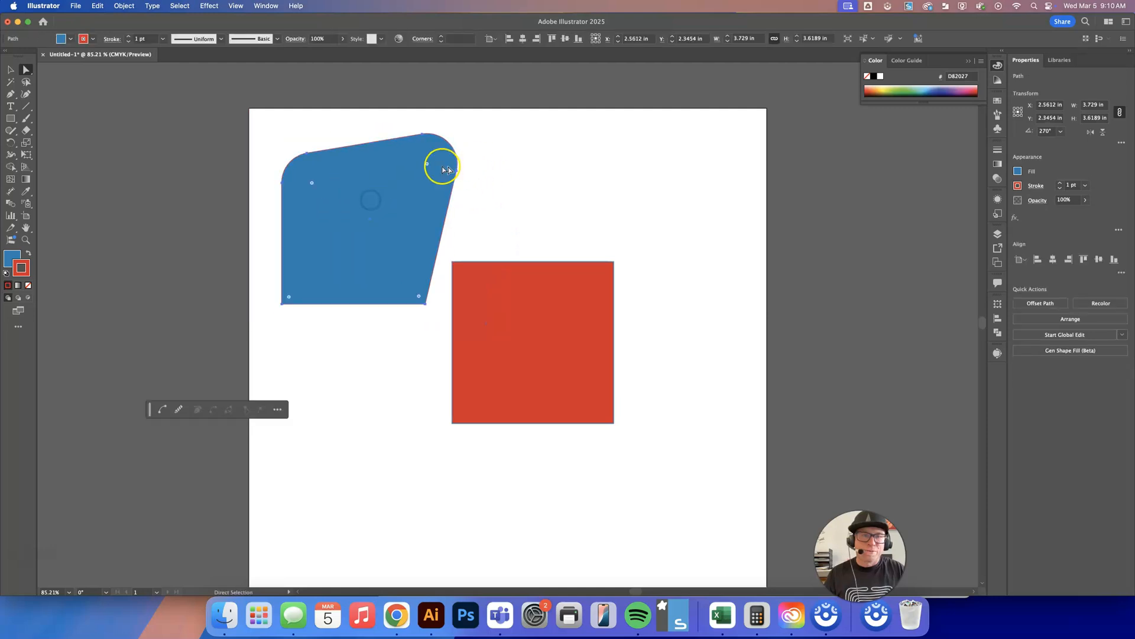
left_click(520, 190)
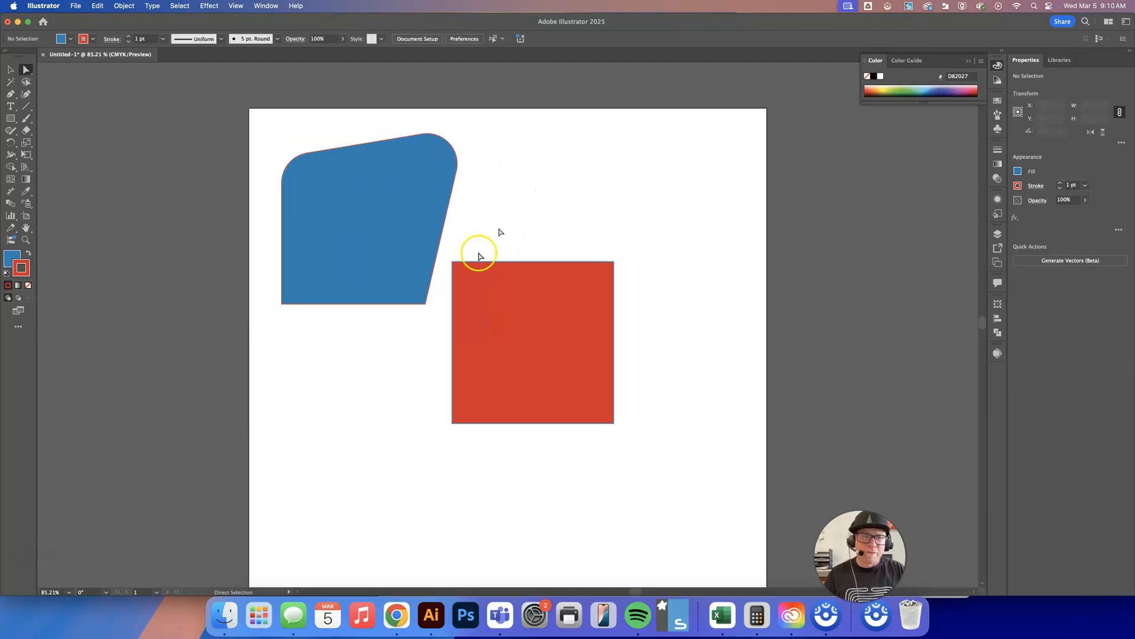
- Try rounding only the blue shape's lower-right corner to a radius of about 3.67 in
left_click(424, 305)
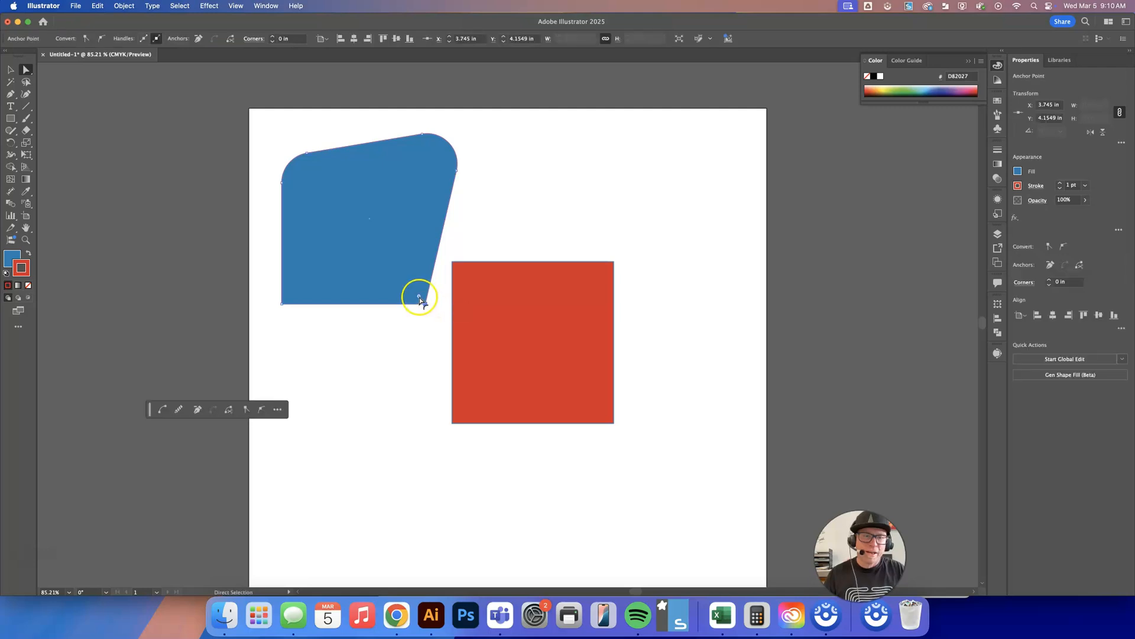
left_click_drag(419, 299, 246, 96)
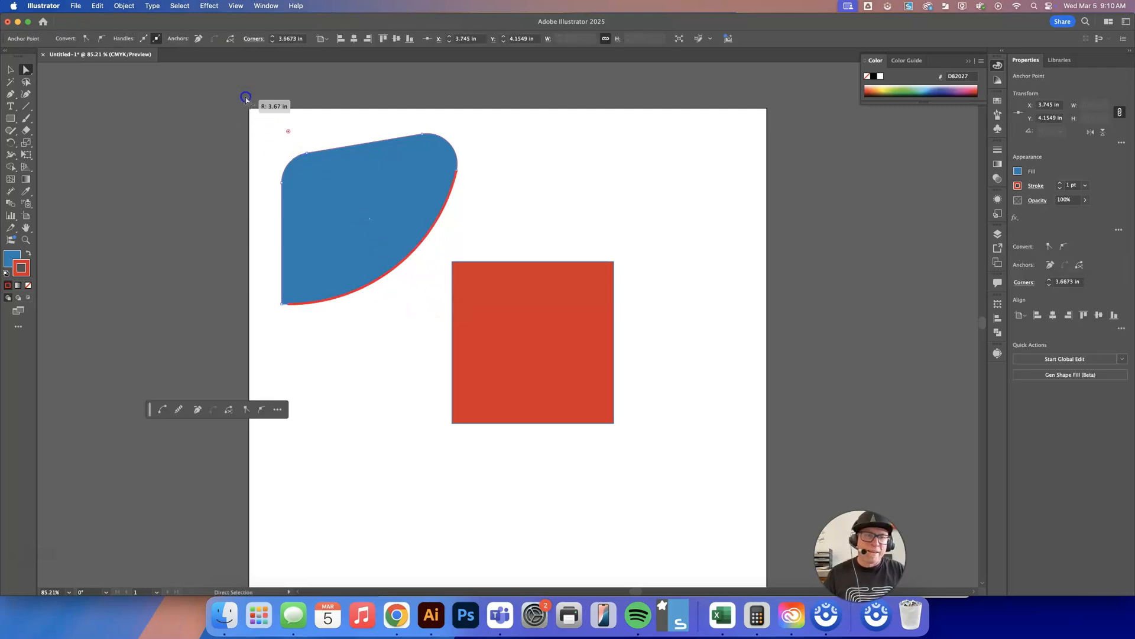
left_click_drag(421, 384, 384, 351)
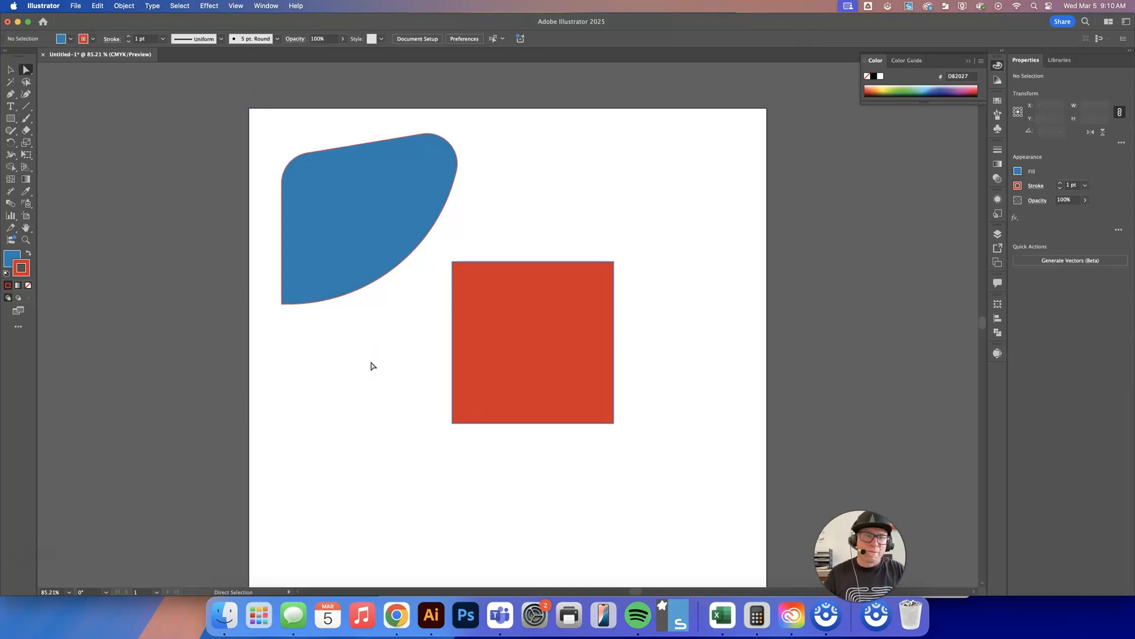
left_click(342, 228)
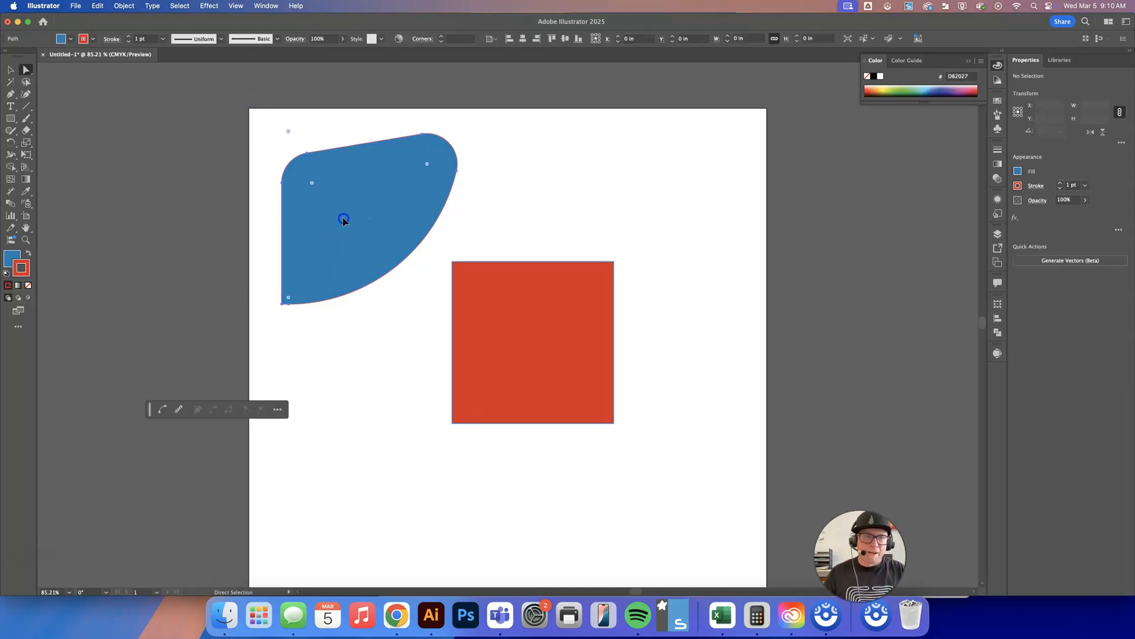
key("super+z")
- Increase the rounding on all four corners of the blue shape and move it to overlap the red square
left_click(375, 232)
left_click(427, 163)
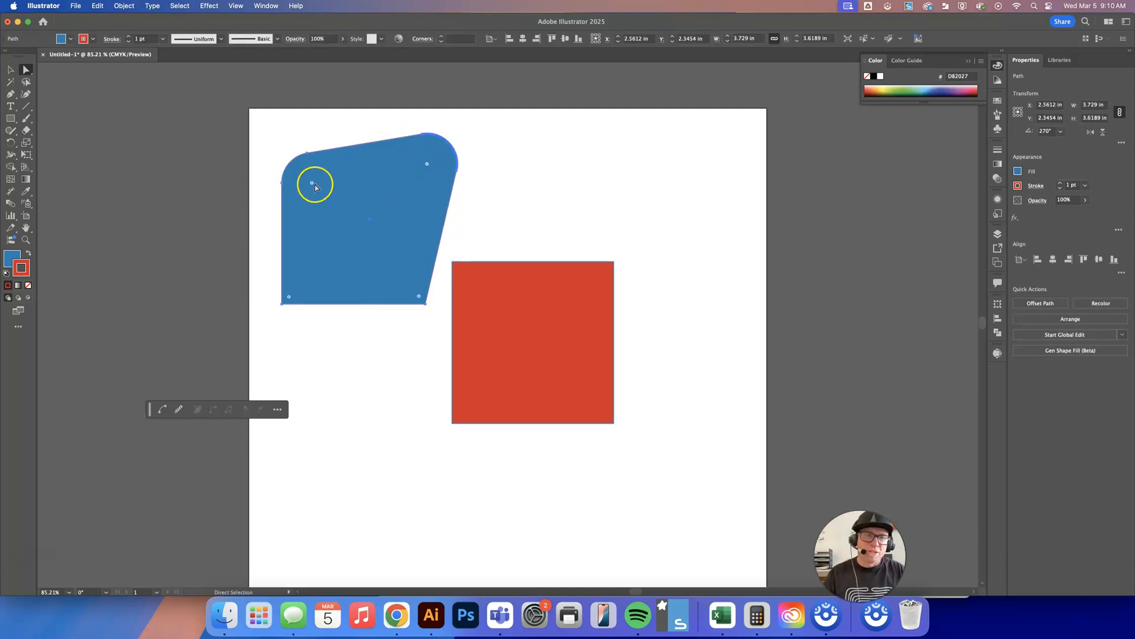
left_click_drag(312, 185, 360, 236)
left_click(413, 300)
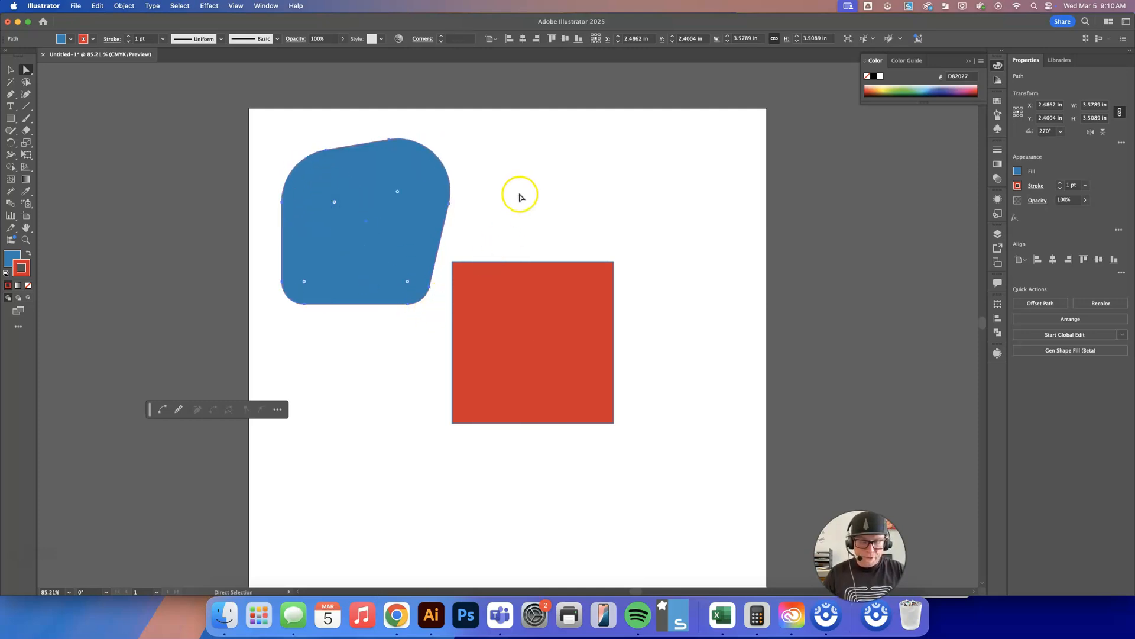
key("v")
left_click_drag(351, 243, 403, 262)
- Reshape the blue shape's upper-left corner into a rounded bulge by moving its anchor point and adjusting the curve handles
left_click(25, 69)
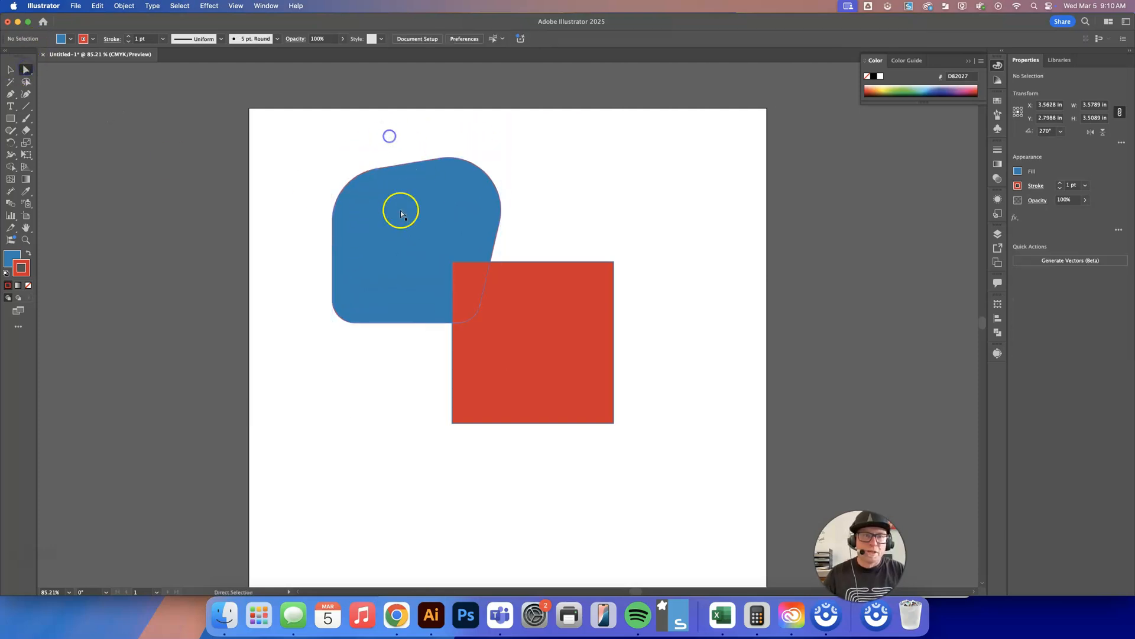
left_click(406, 225)
left_click_drag(377, 169, 355, 124)
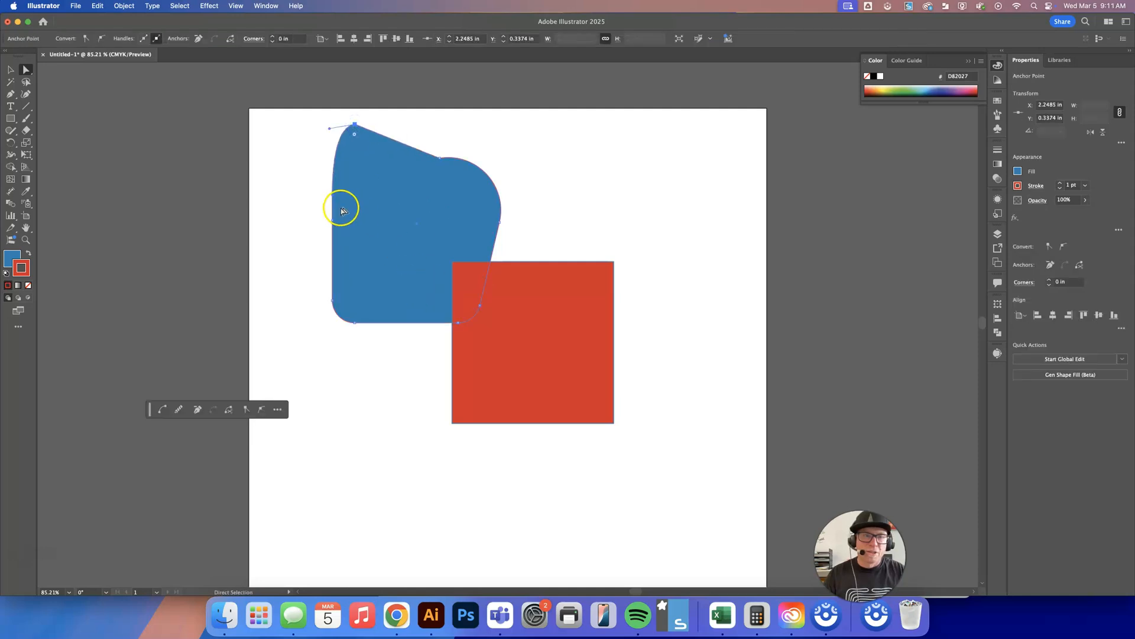
left_click_drag(334, 195, 263, 152)
left_click_drag(330, 128, 367, 137)
left_click(363, 128)
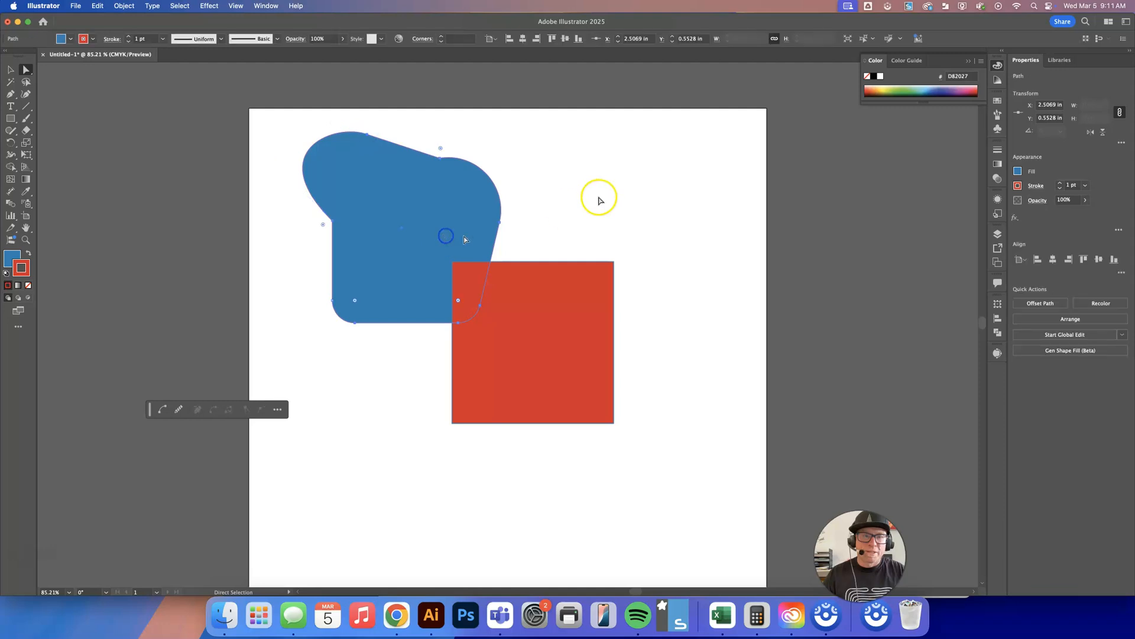
left_click(597, 195)
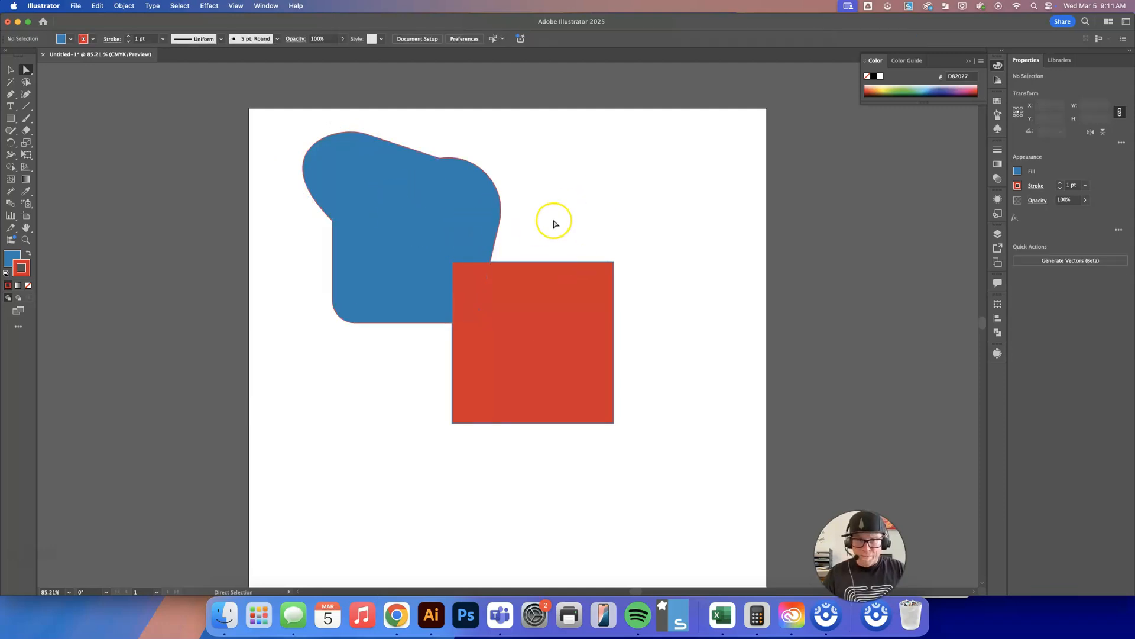
- Try moving the enclosed anchor points of the blue shape and the red square together with the Direct Selection tool
left_click_drag(443, 132, 674, 304)
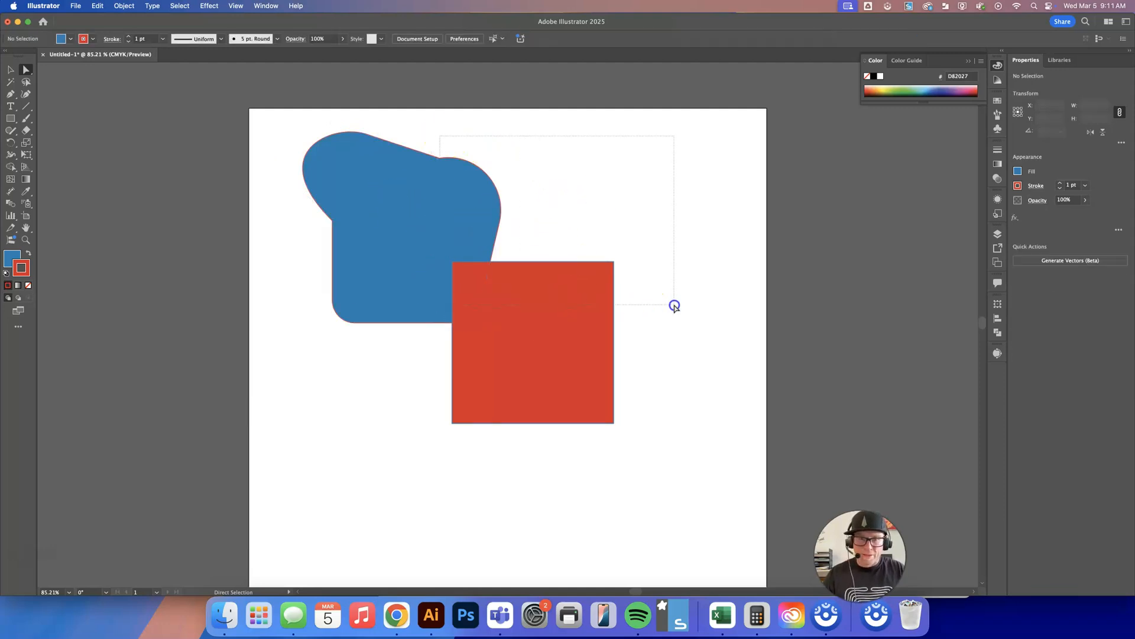
mouse_move(614, 261)
left_mouse_down()
mouse_move(647, 224)
mouse_move(540, 201)
mouse_move(570, 225)
mouse_move(702, 223)
mouse_move(655, 283)
mouse_move(647, 228)
mouse_move(722, 254)
mouse_move(600, 279)
mouse_move(655, 276)
mouse_move(612, 244)
mouse_move(615, 261)
left_mouse_up()
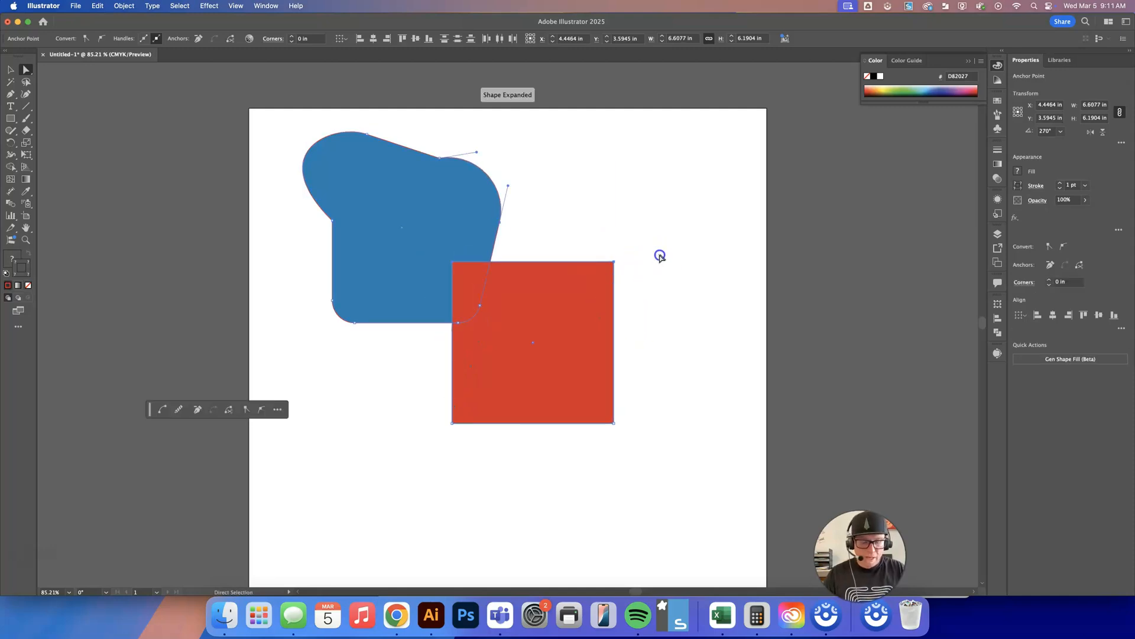
left_click(660, 256)
- Move the red square up and left with the Selection tool so it covers more of the blue shape
left_click_drag(544, 351, 502, 311)
key("v")
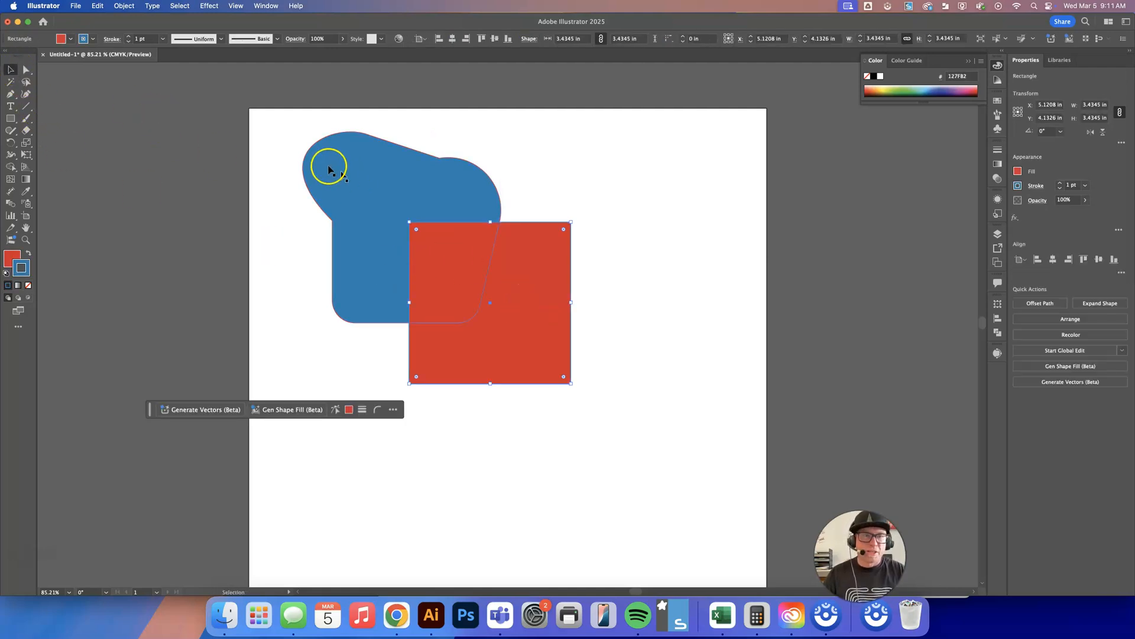
left_click(270, 143)
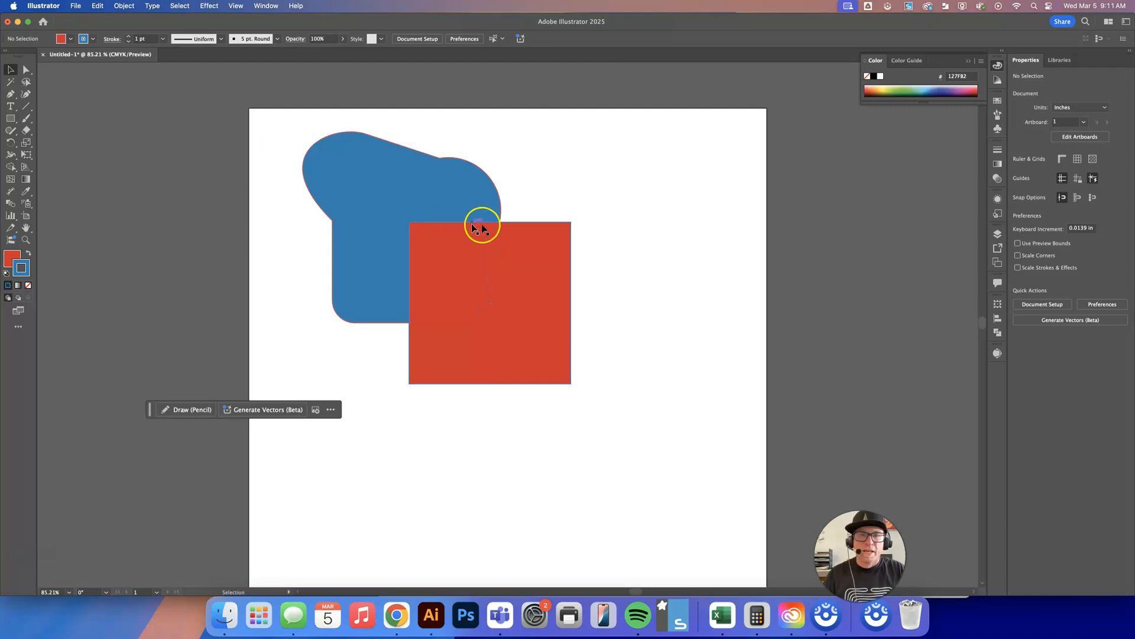
left_click_drag(491, 273, 498, 270)
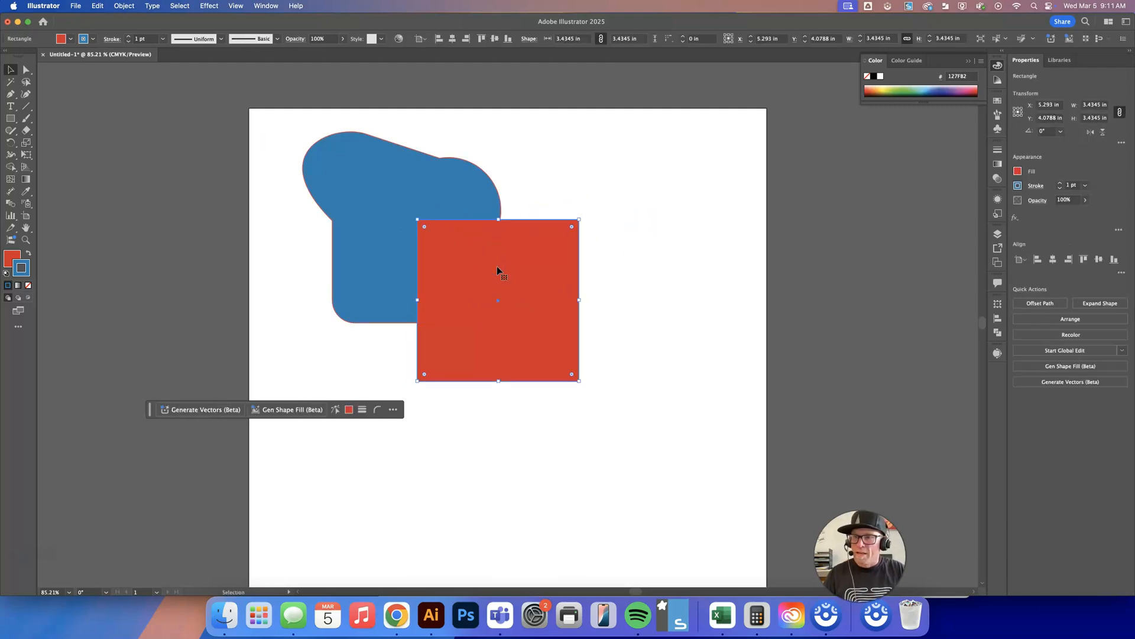
- Send the red square to the back, then shift it up and right and the blue shape right, keeping them overlapped
right_click(495, 267)
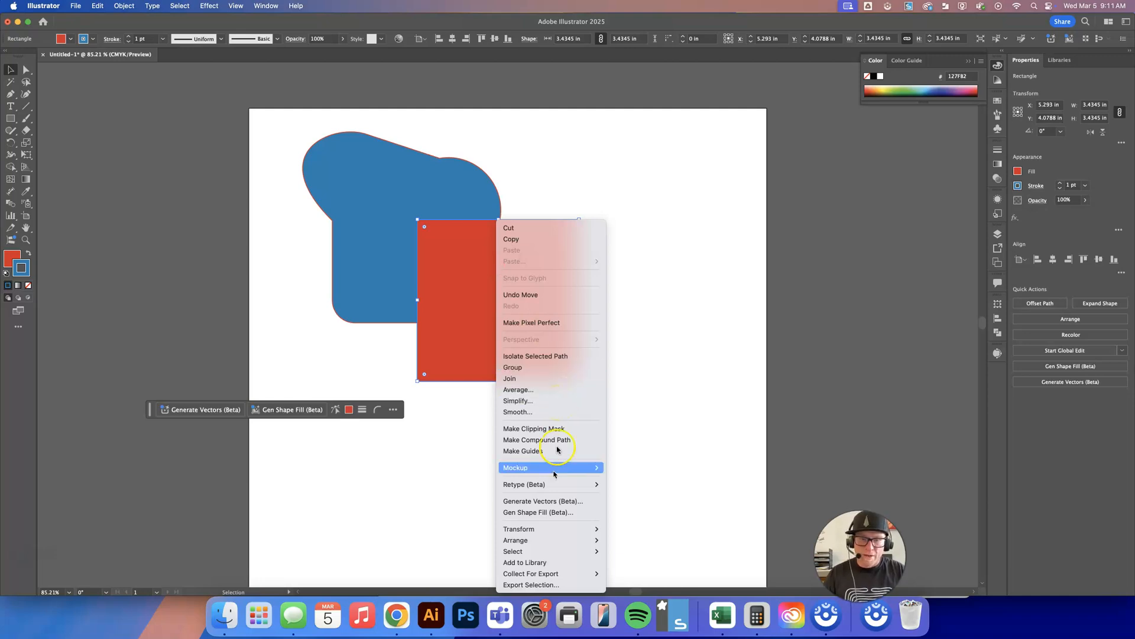
mouse_move(578, 543)
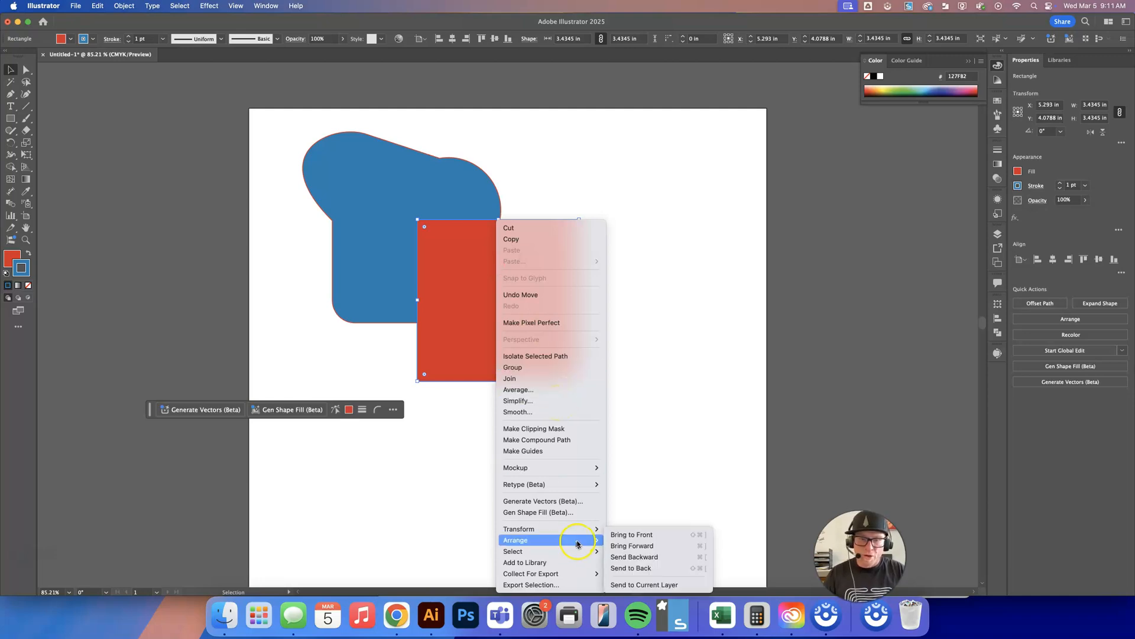
left_click(626, 569)
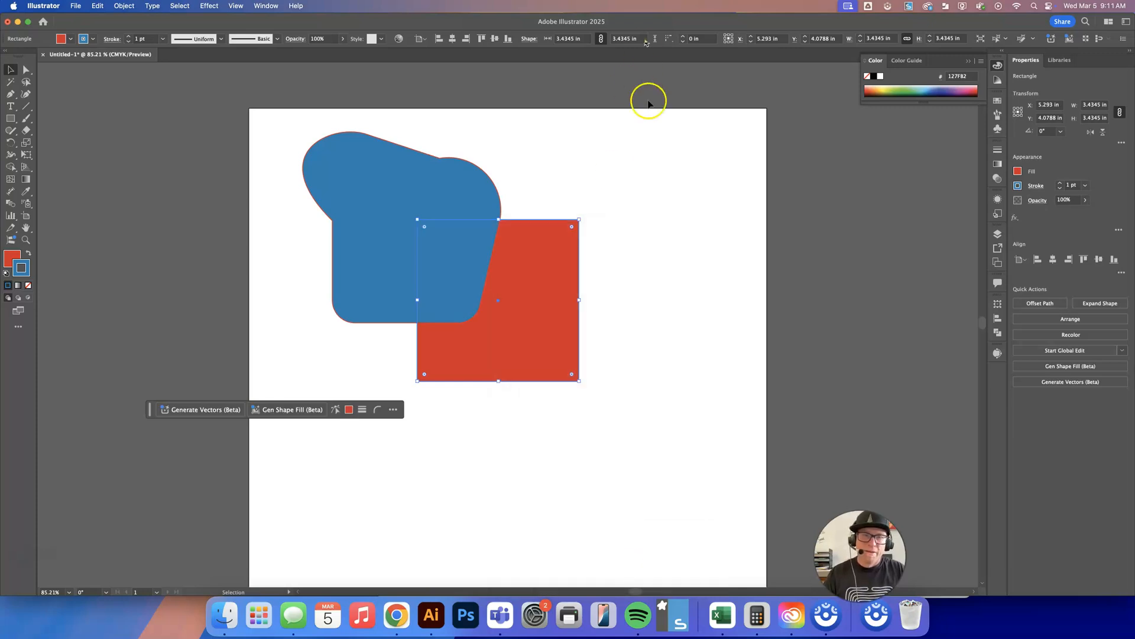
left_click(673, 194)
left_click_drag(531, 282, 548, 251)
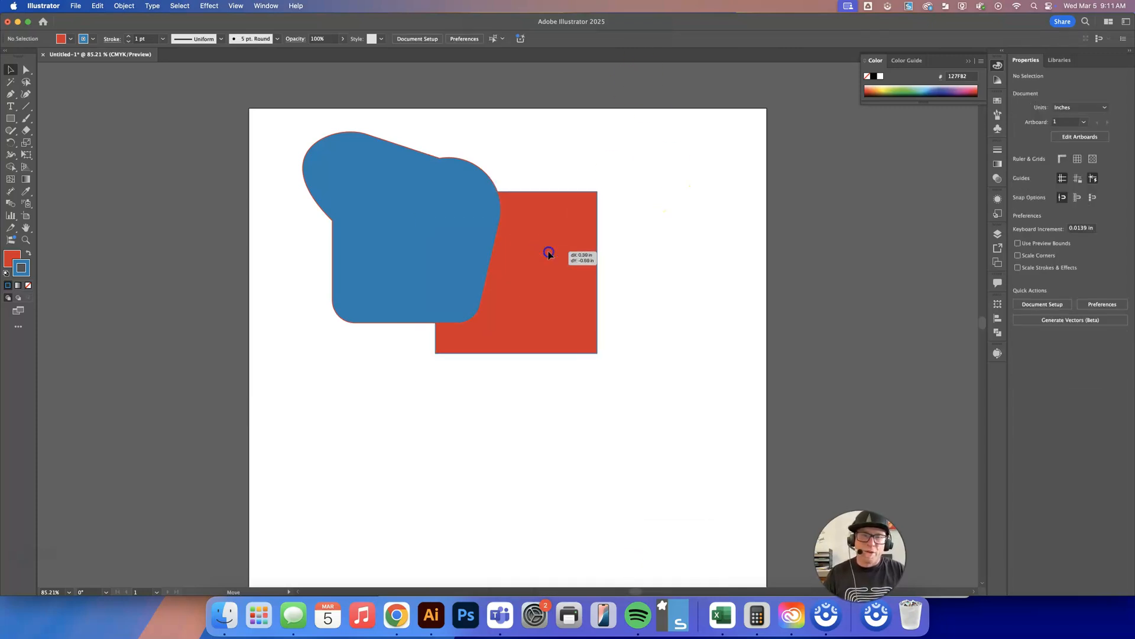
left_click_drag(396, 194, 441, 196)
- Select the blue shape and the red square together and group them
left_click_drag(291, 119, 679, 432)
left_click(527, 213)
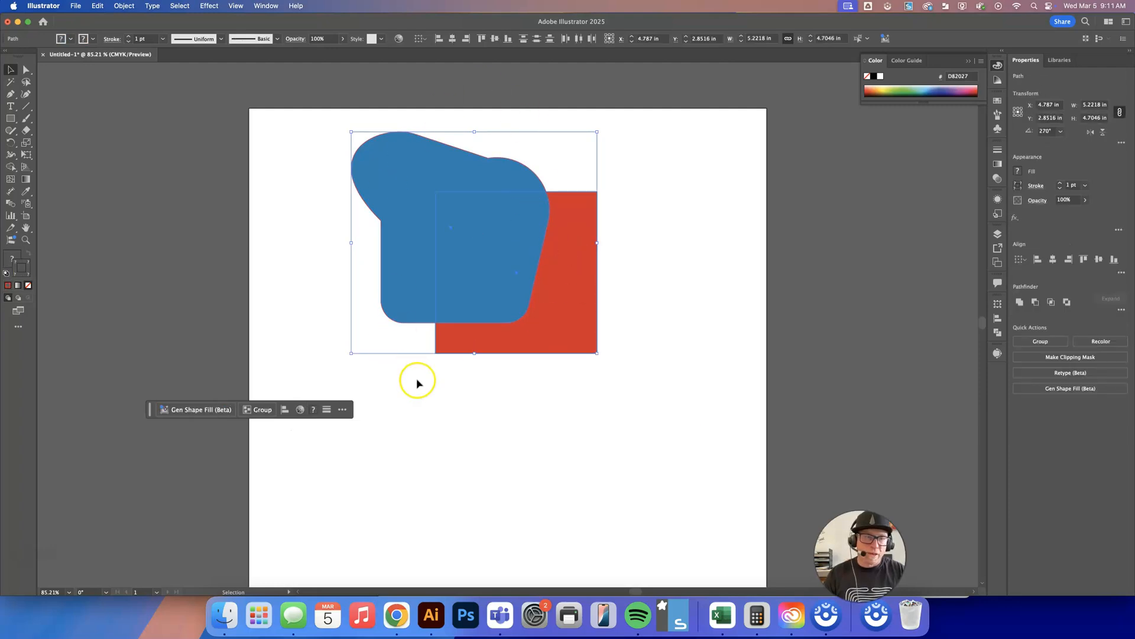
left_click(260, 411)
left_click(524, 406)
- Enter and leave isolation mode on the group, and move the whole group down and left as one object
left_click(572, 298)
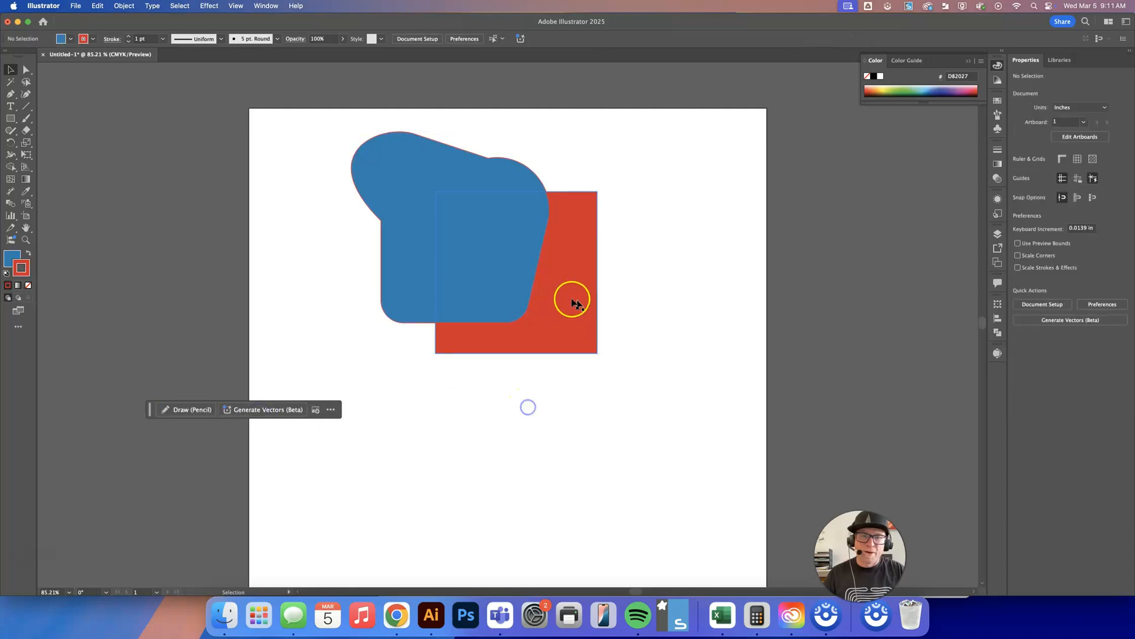
left_click(497, 422)
left_click(488, 70)
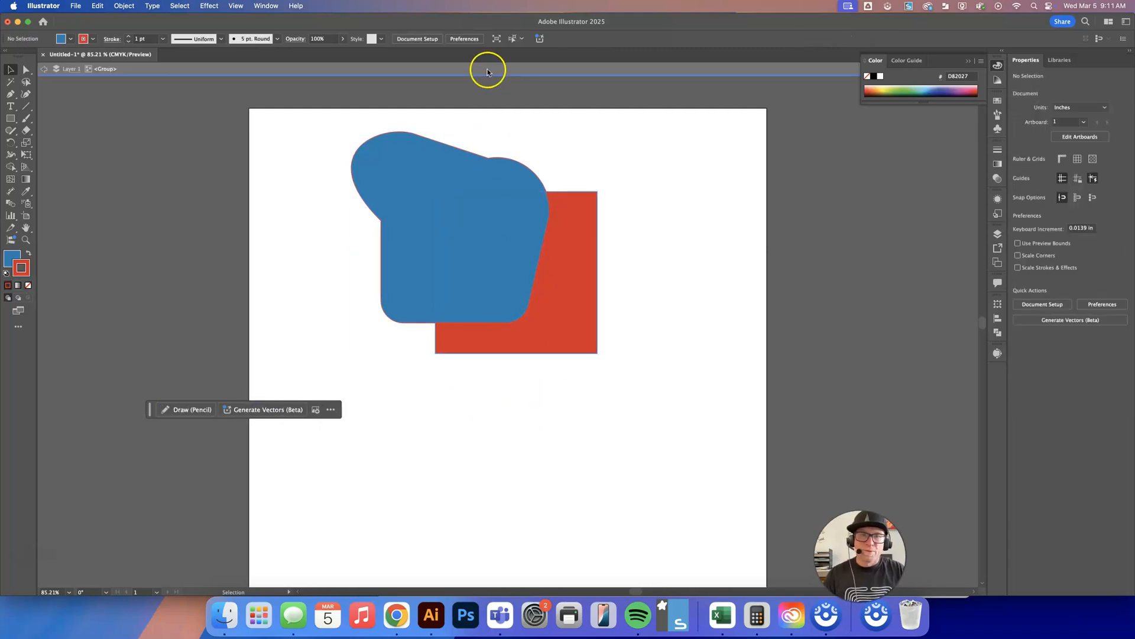
left_click_drag(556, 281, 531, 287)
left_click(611, 304)
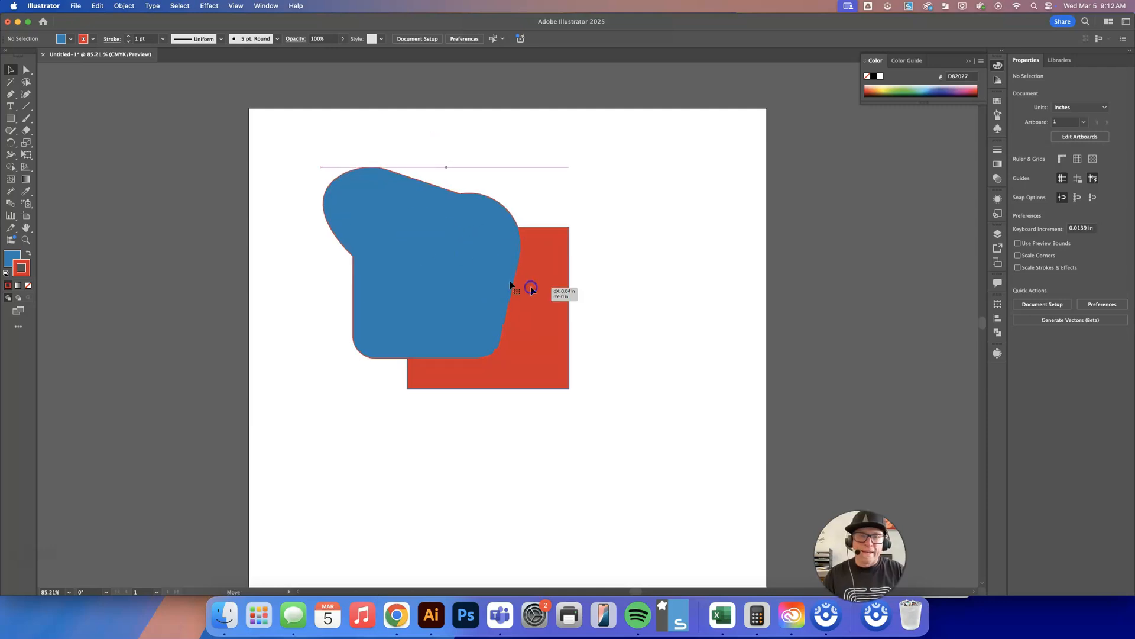
- Isolate the group and reposition its members separately, with the red square higher and the blue shape to its lower right
double_click(540, 327)
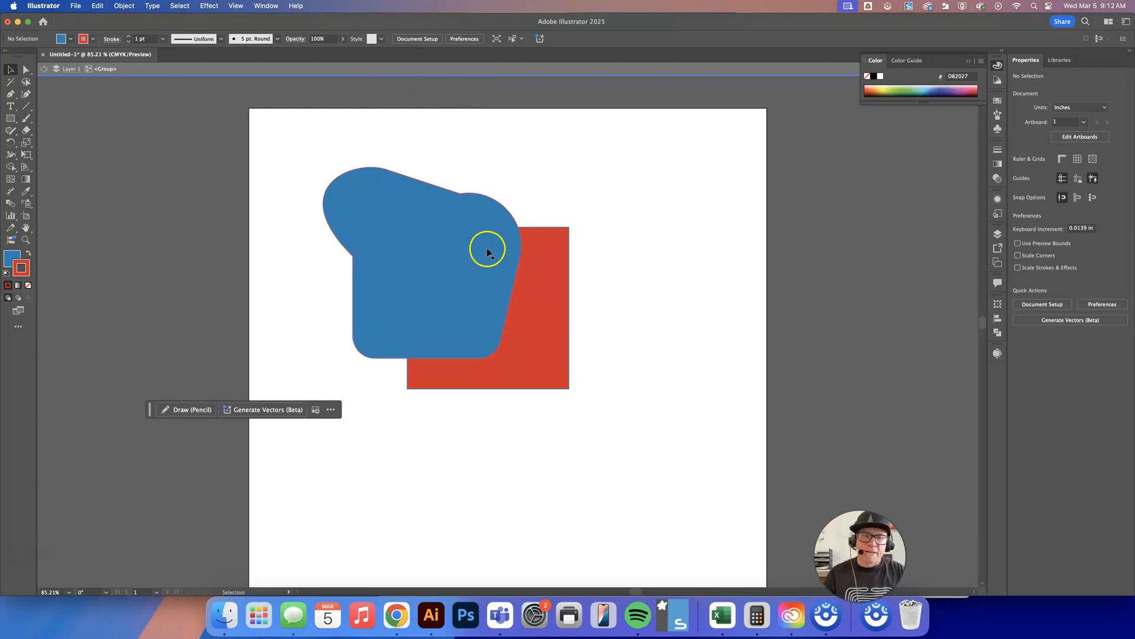
left_click(548, 287)
left_click_drag(536, 320, 552, 240)
left_click_drag(435, 322, 590, 357)
left_click_drag(439, 239, 443, 273)
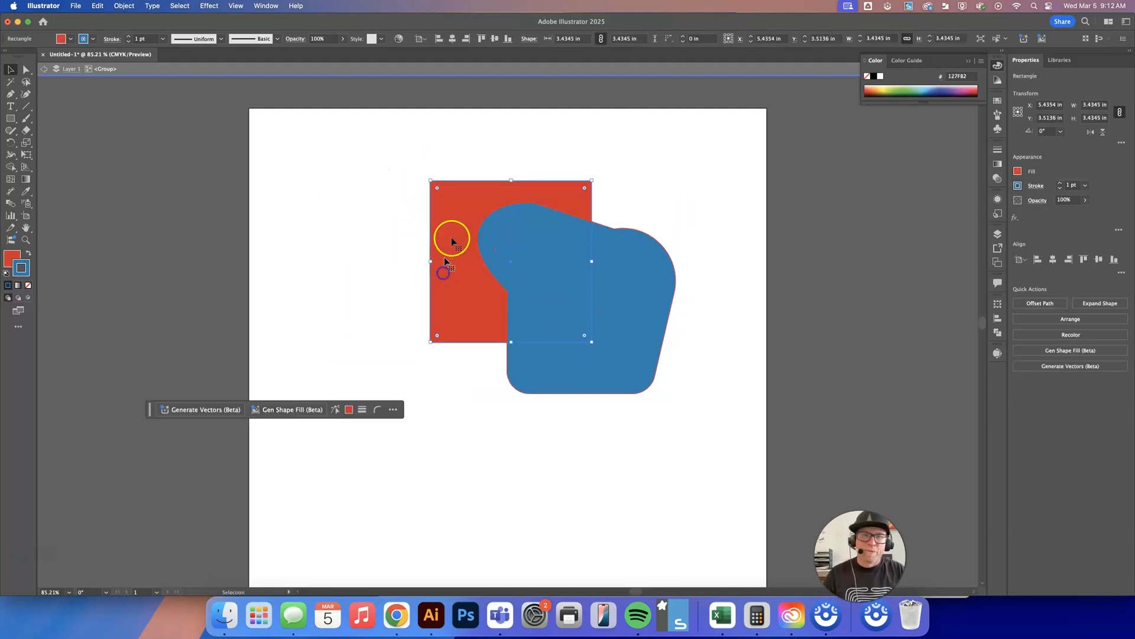
- Exit isolation mode and move the regrouped shapes together down and left toward the artboard's middle
left_click(447, 74)
left_click_drag(571, 185, 512, 253)
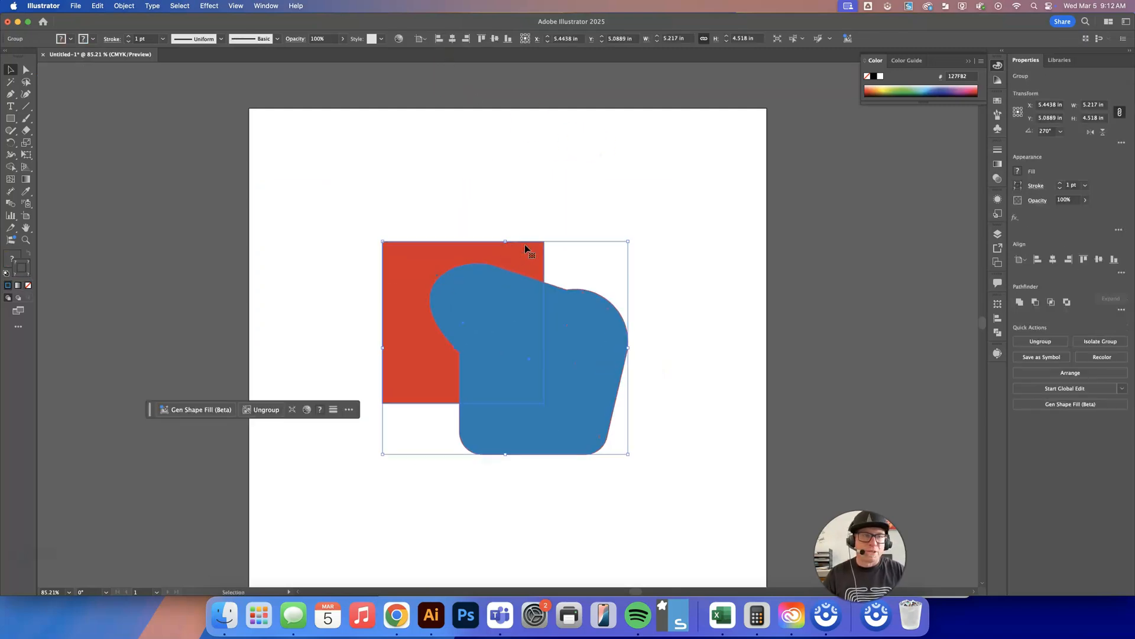